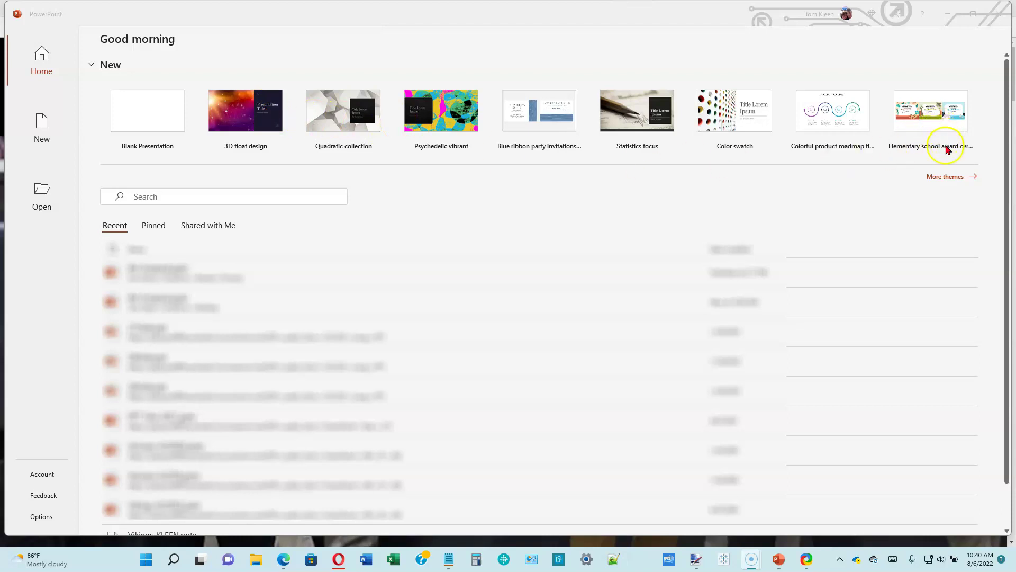
Open the New page's full template gallery from More themes on the Home page
left_click(946, 177)
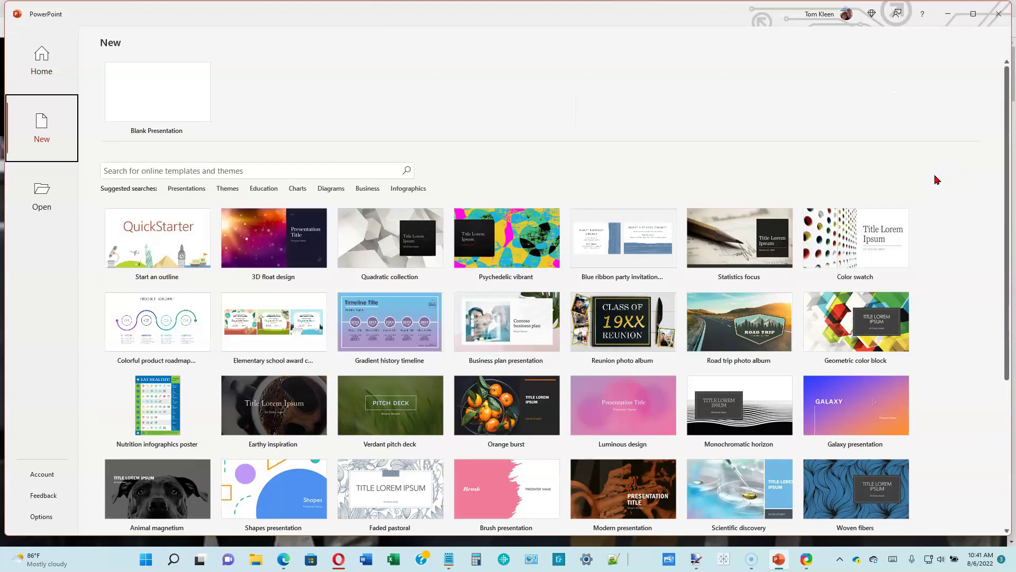
Search templates for 'electric', then 'business digital', and preview Business digital blue tunnel
left_click(301, 168)
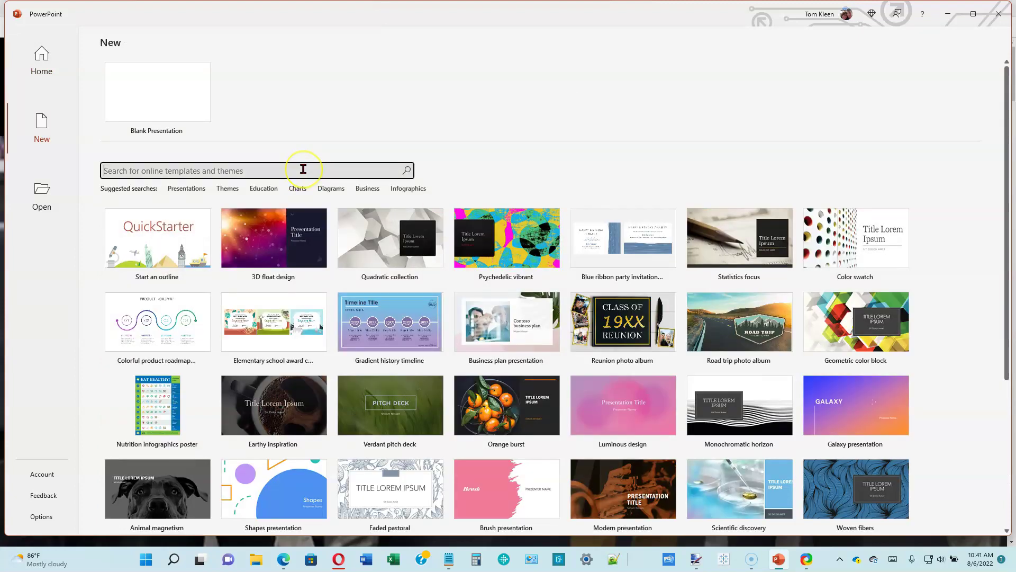
type("electric")
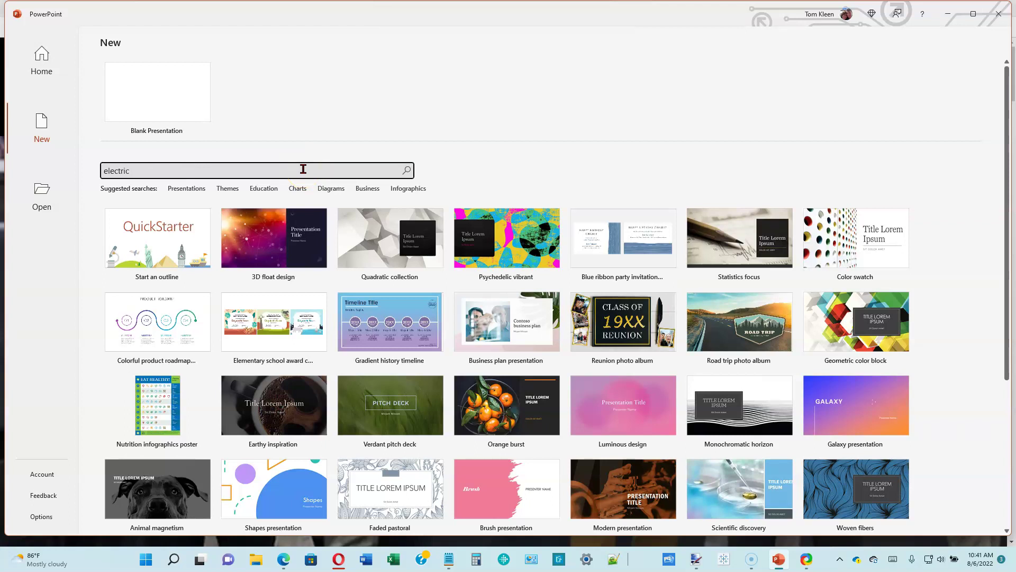
key("Return")
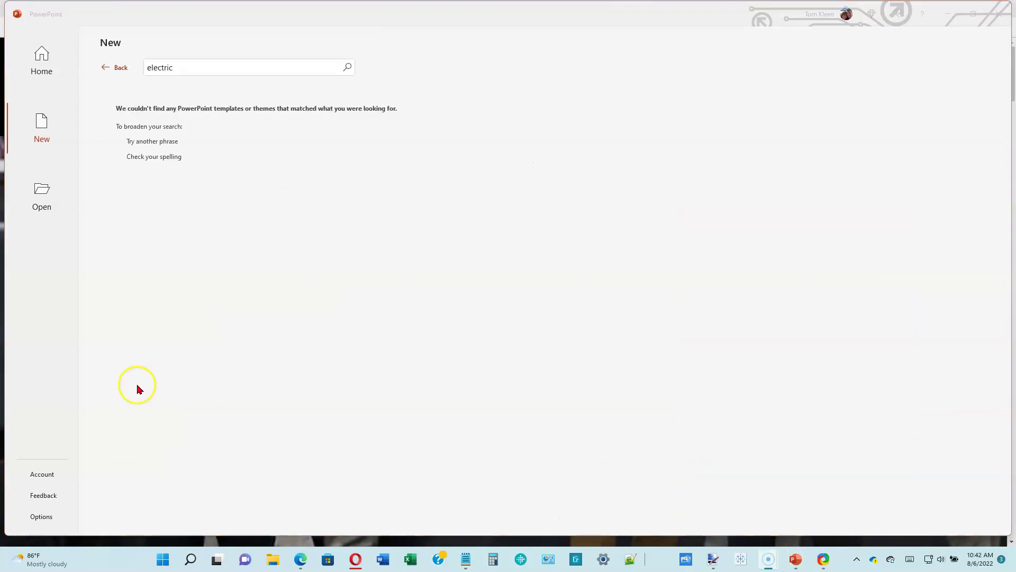
double_click(187, 67)
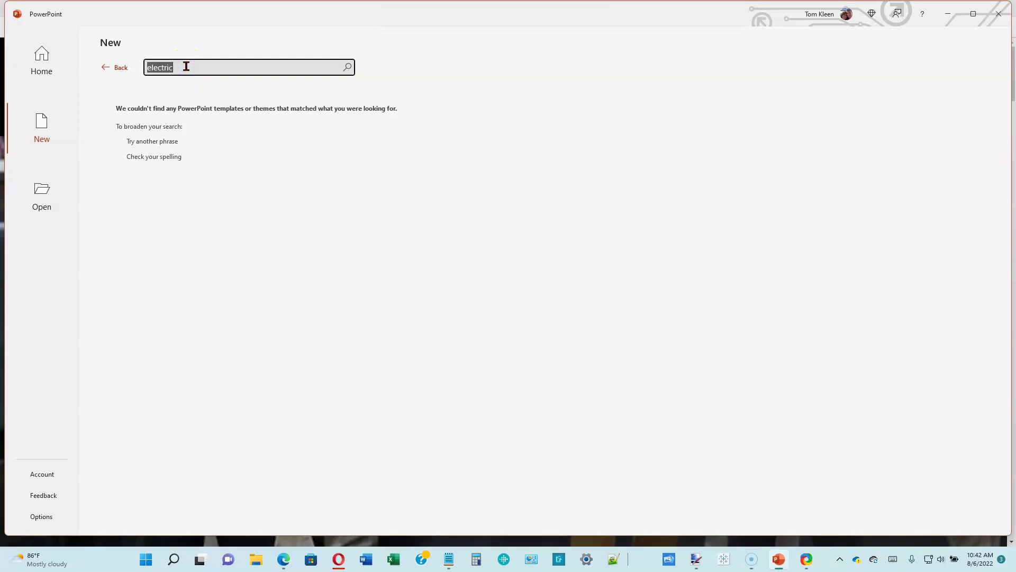
type("business digital")
key("Return")
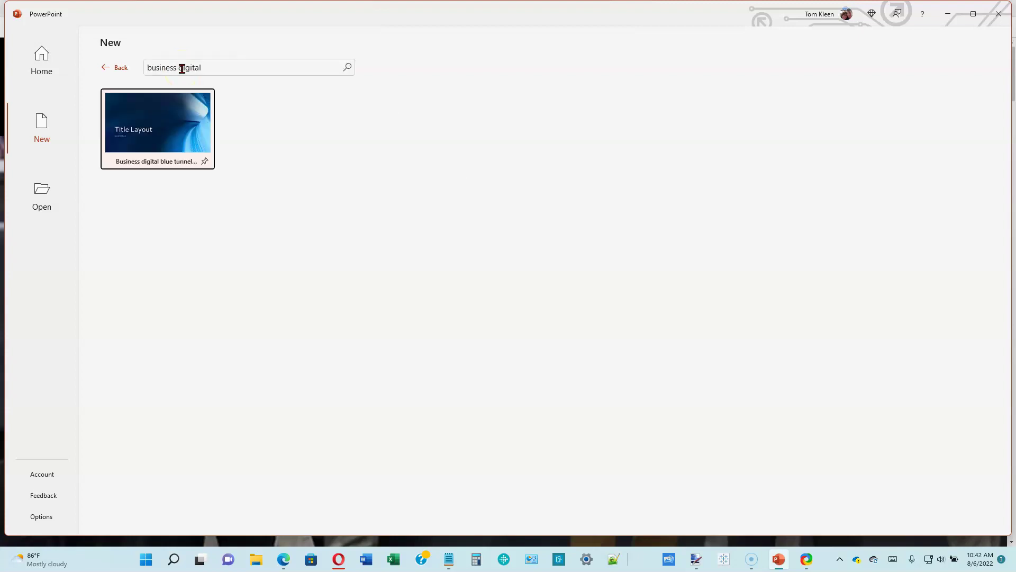
left_click(177, 109)
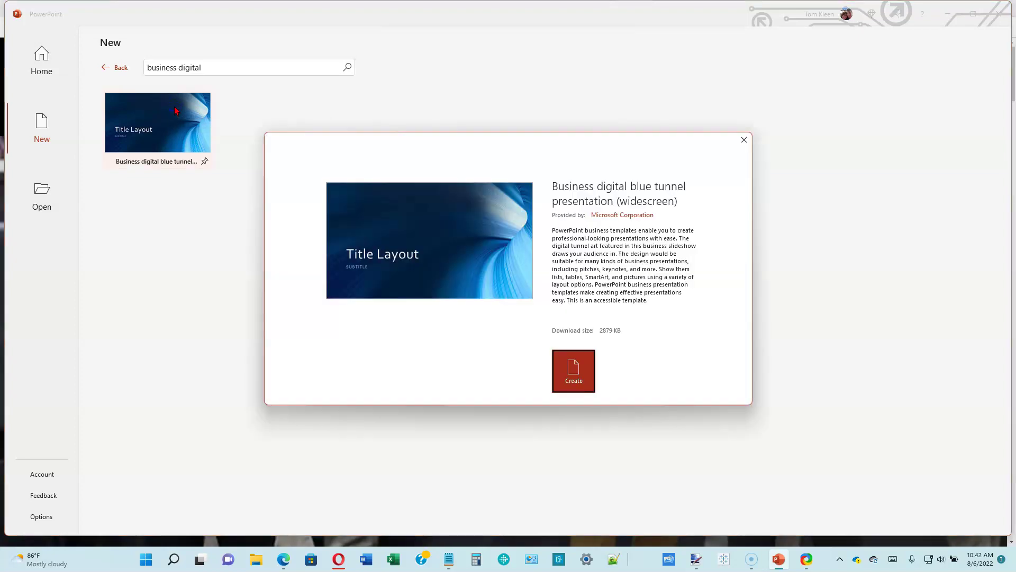
Create a new deck from the Business digital blue tunnel template
left_click(574, 372)
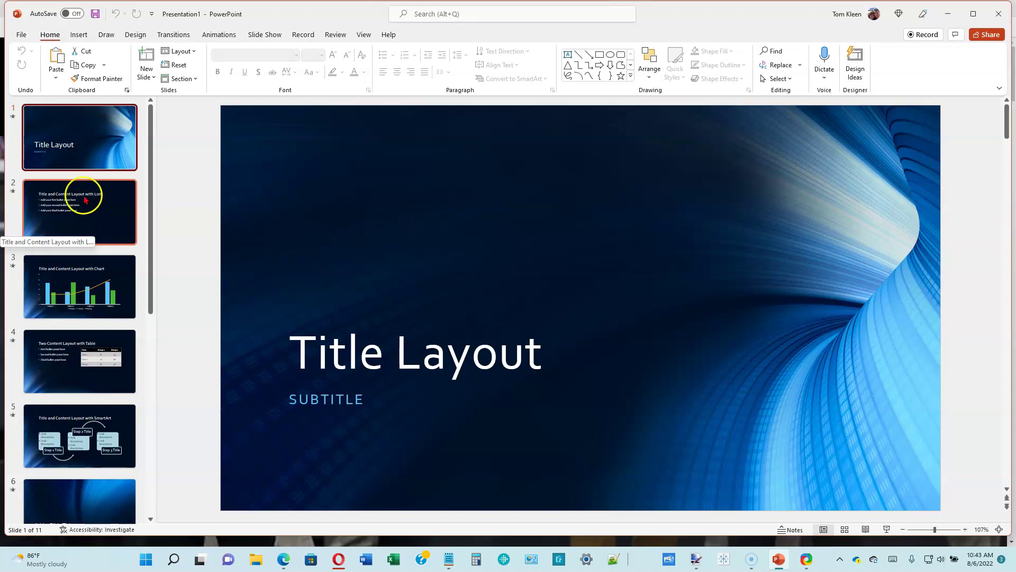
left_click(22, 35)
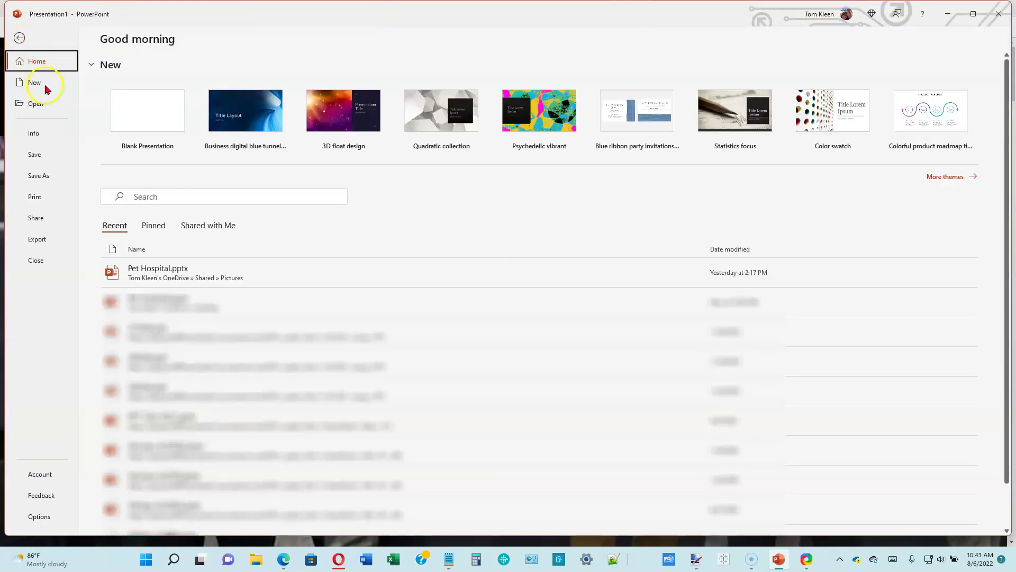
Save the new deck on the Desktop under the file name SC_PPT_2_Energy
left_click(46, 175)
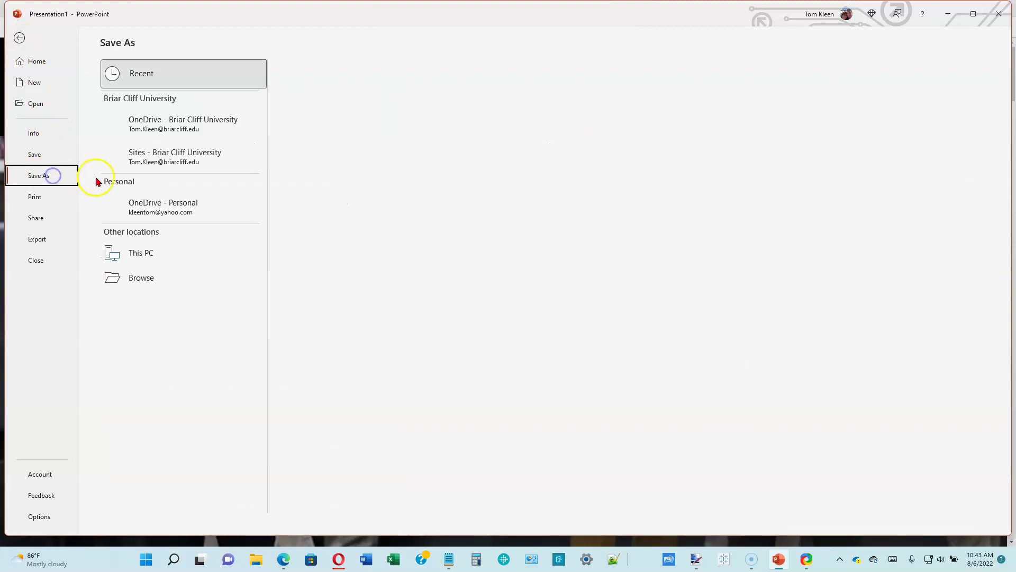
left_click(141, 303)
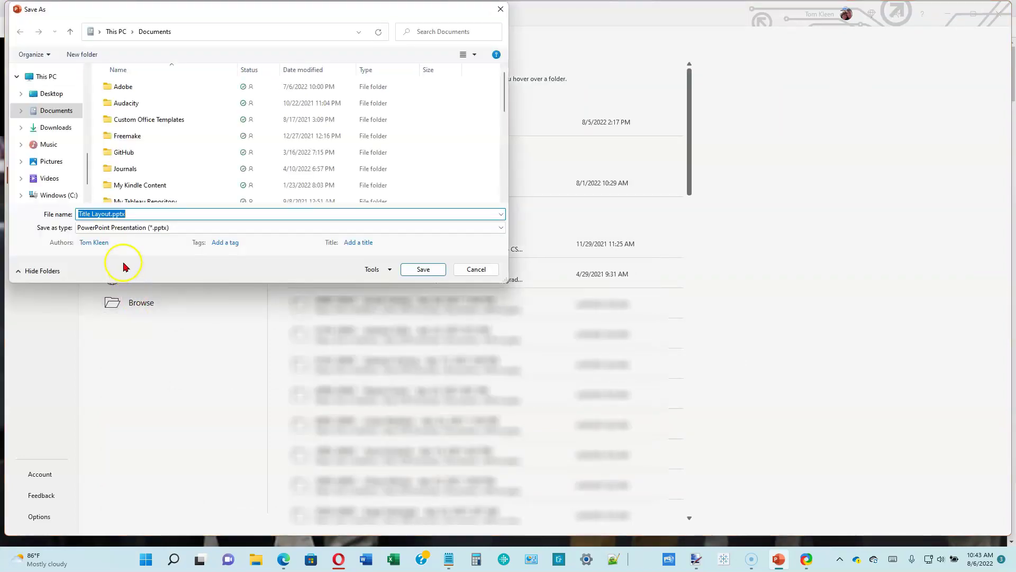
left_click(51, 95)
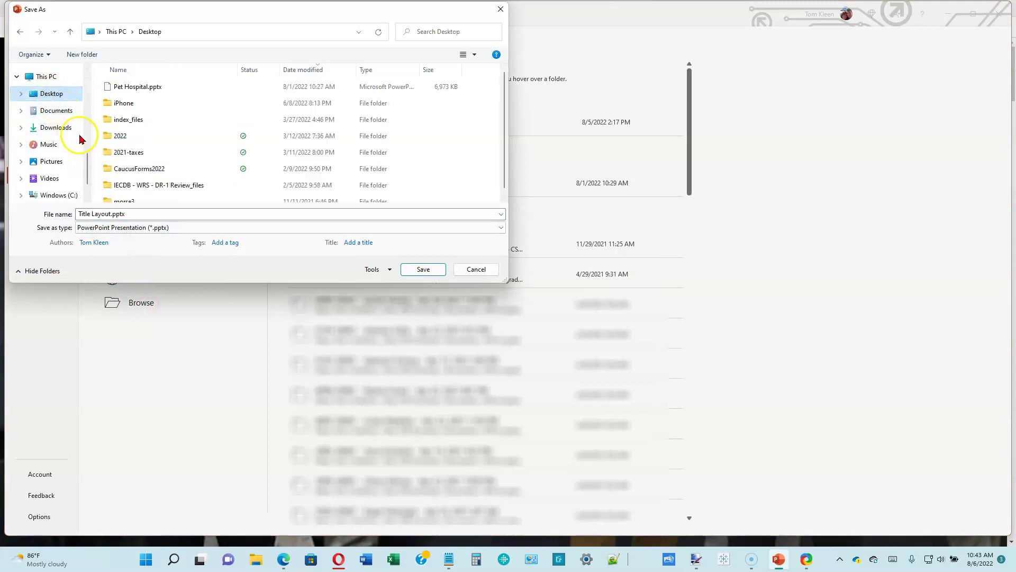
left_click(185, 214)
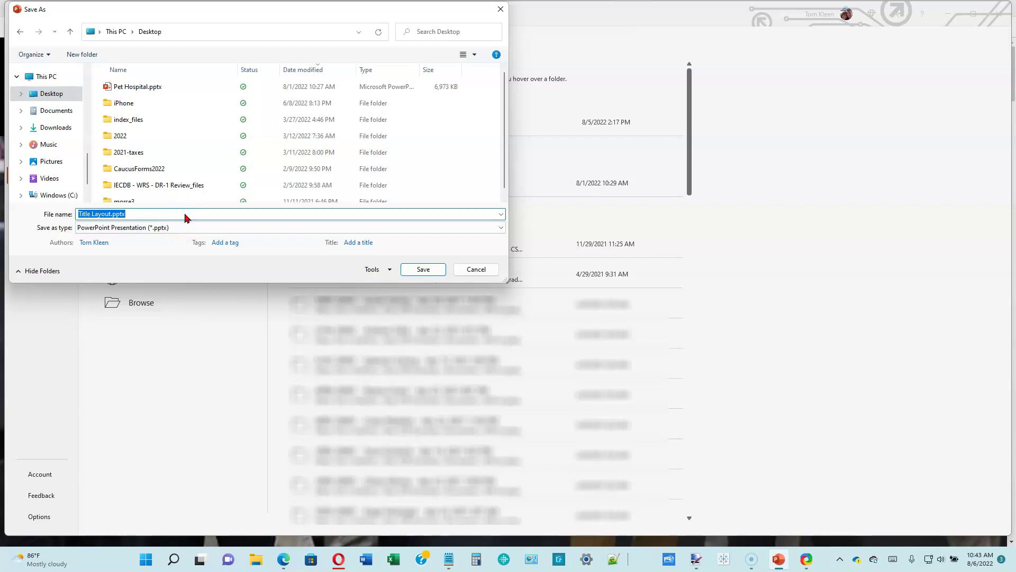
type("SC_PPT_2_Energy")
left_click(431, 272)
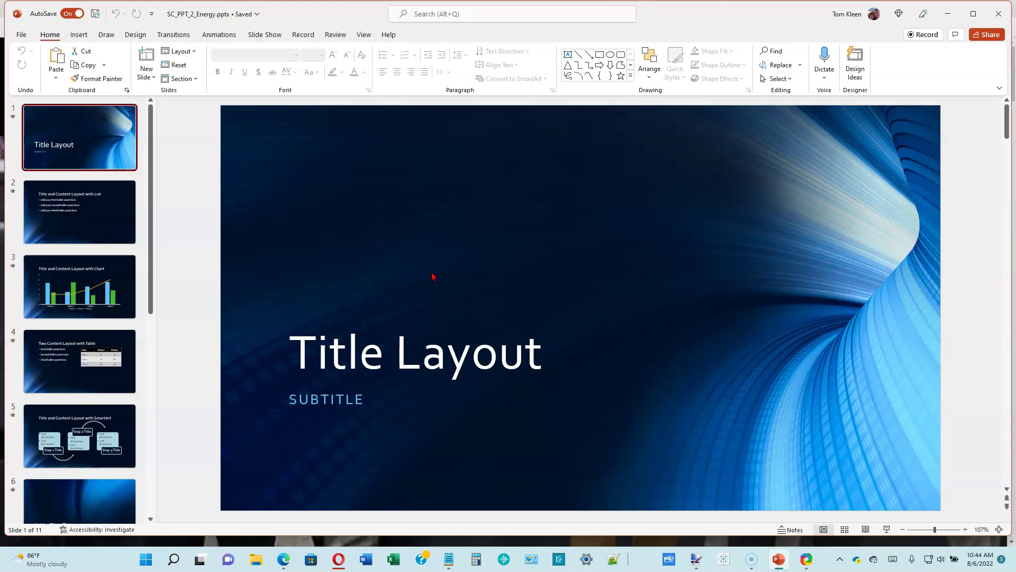
Delete the chart and table slides (slides 3 and 4)
left_click(84, 288)
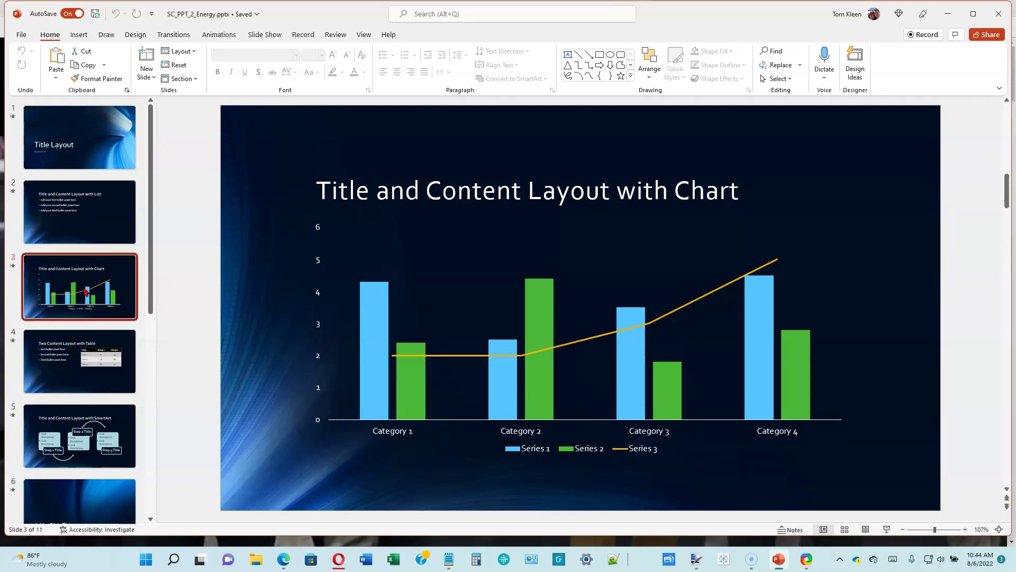
left_click(63, 354)
mouse_move(65, 356)
left_mouse_down()
mouse_move(125, 363)
mouse_move(137, 272)
mouse_move(136, 359)
mouse_move(141, 284)
mouse_move(141, 340)
mouse_move(155, 325)
left_mouse_up()
right_click(77, 286)
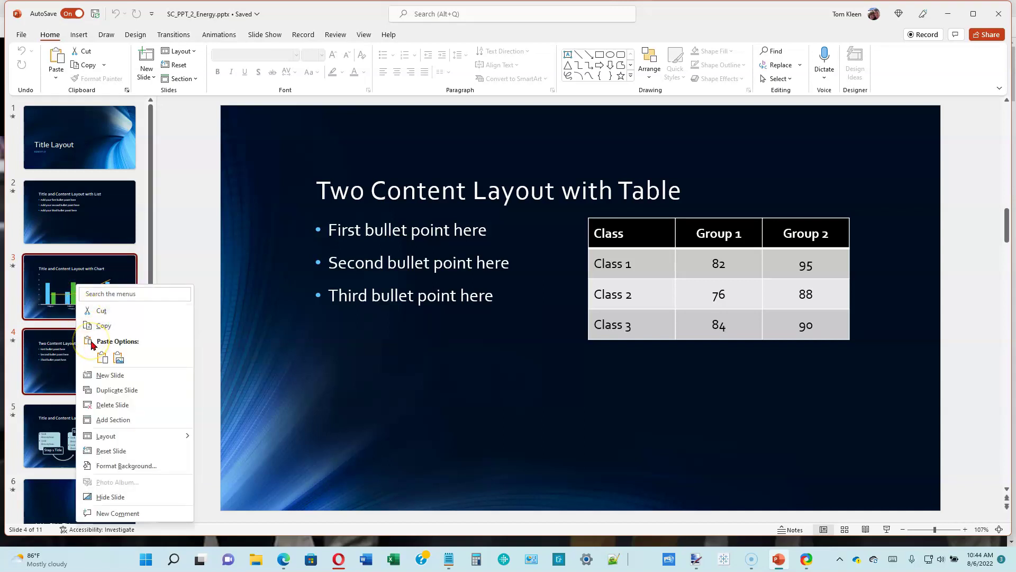
left_click(113, 406)
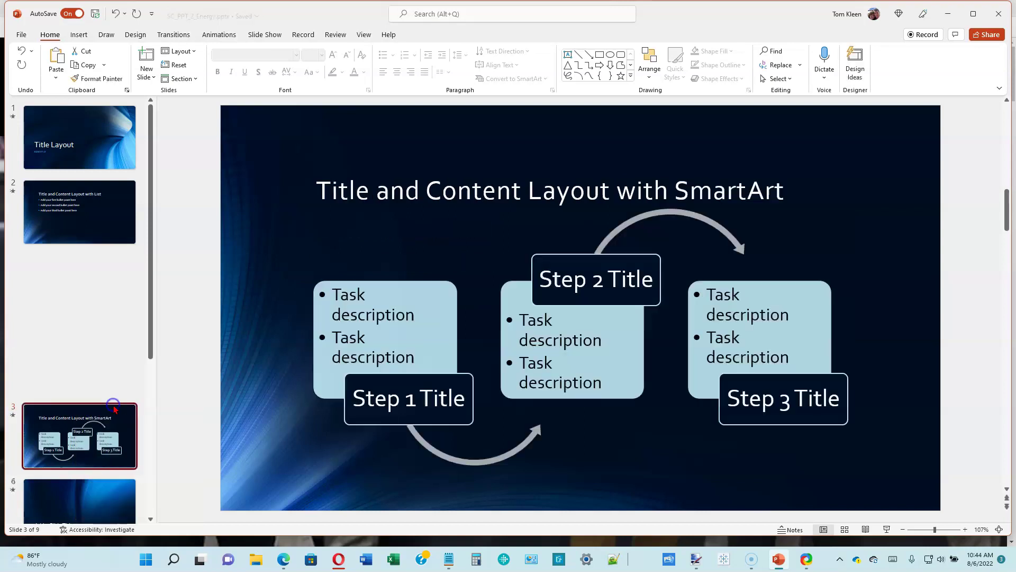
left_click(185, 373)
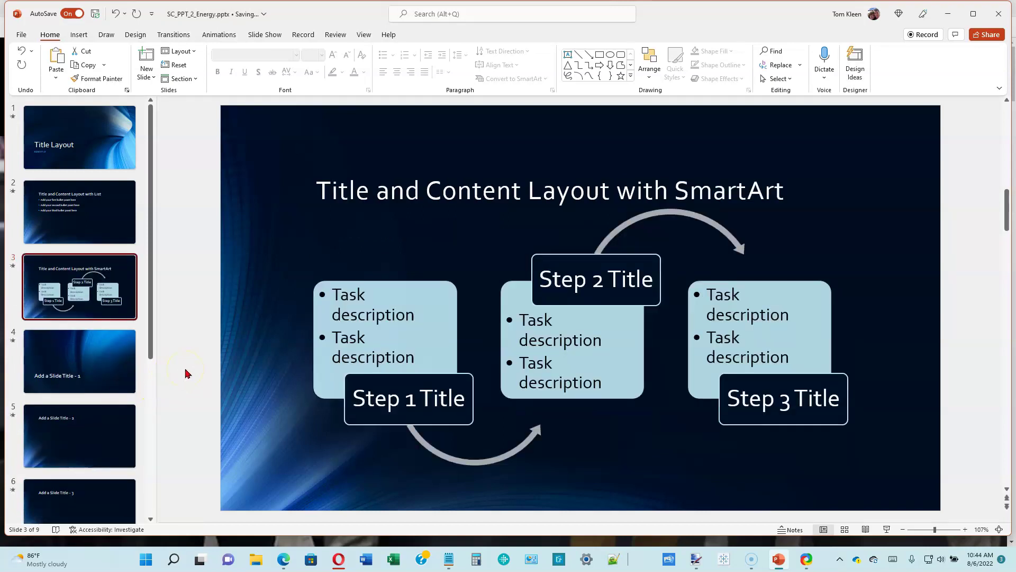
left_click(186, 369)
Delete the remaining slides 4 through 9 and maximize the PowerPoint window
left_click(91, 358)
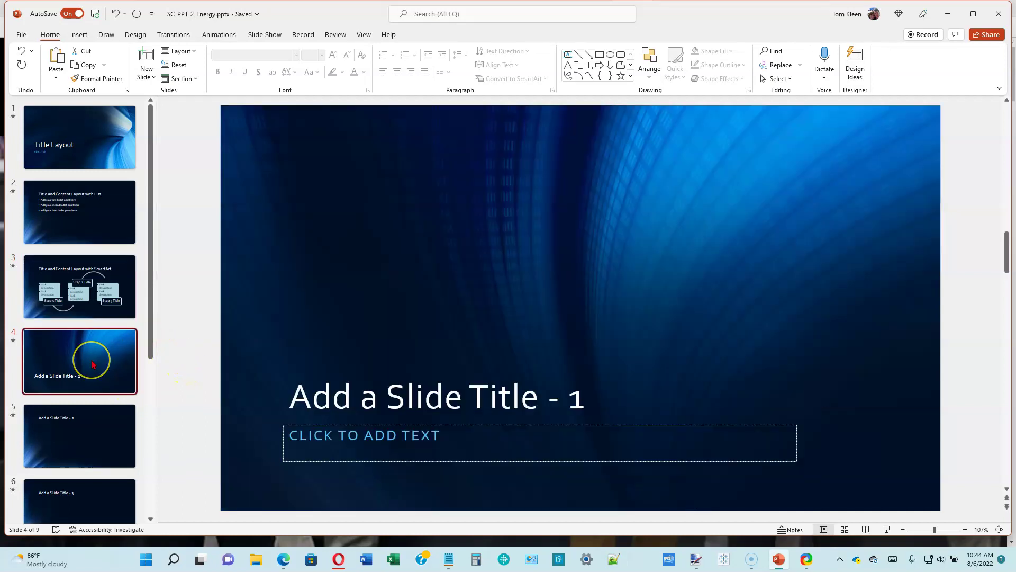
scroll(93, 365, "down", 2)
scroll(92, 365, "down", 5)
left_click_drag(84, 415, 68, 461)
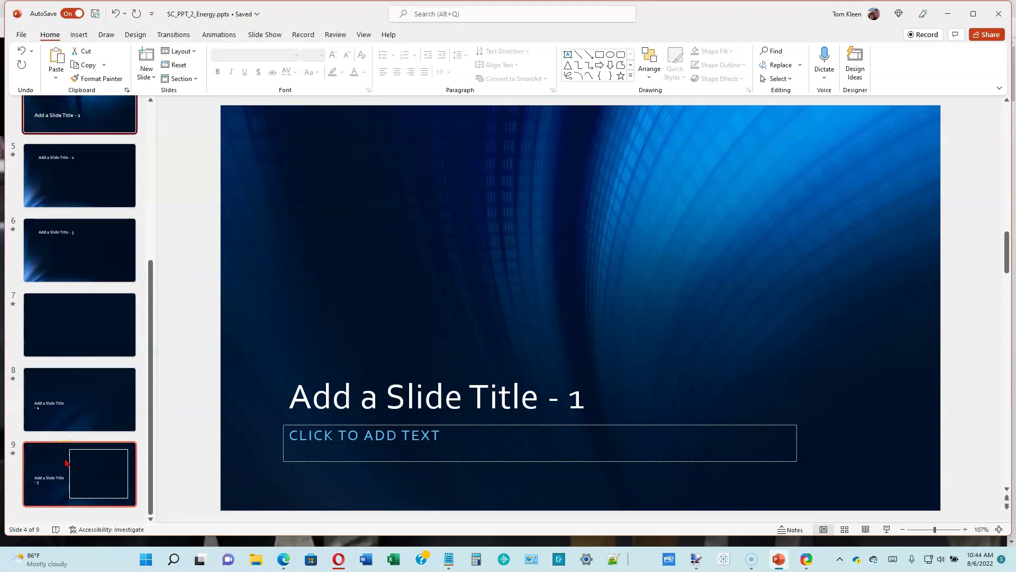
left_click(65, 463, "shift")
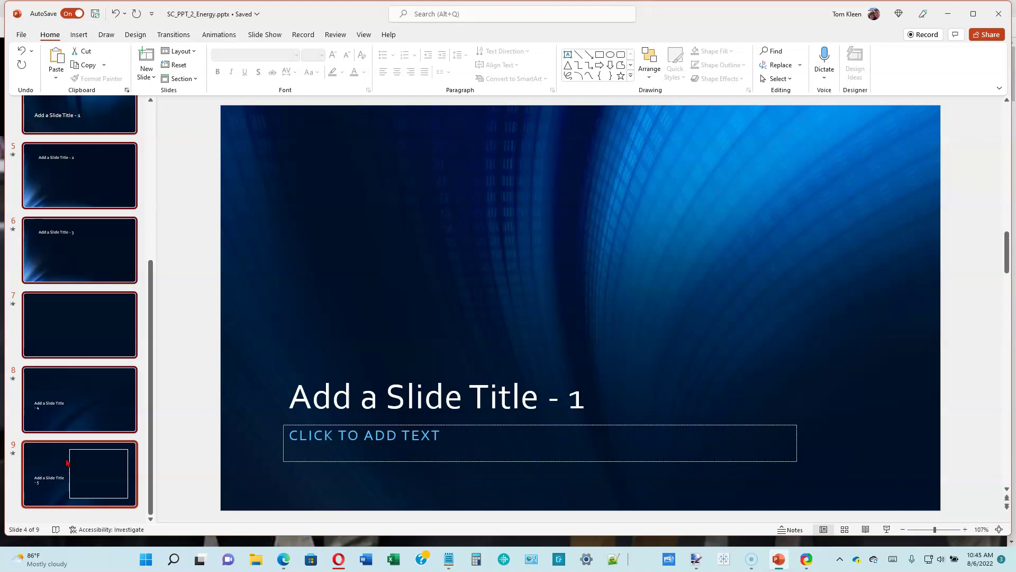
key("Delete")
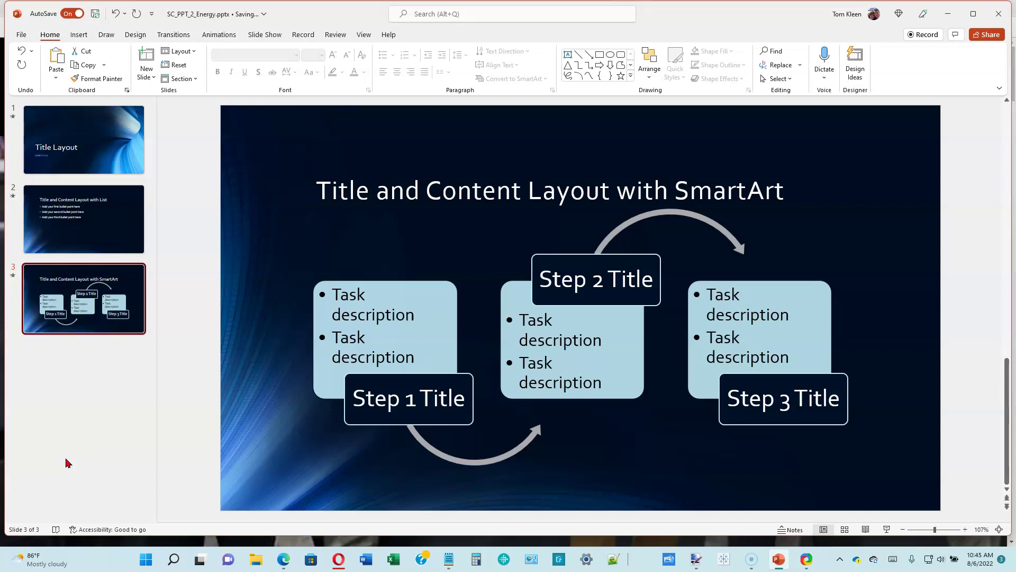
left_click(973, 13)
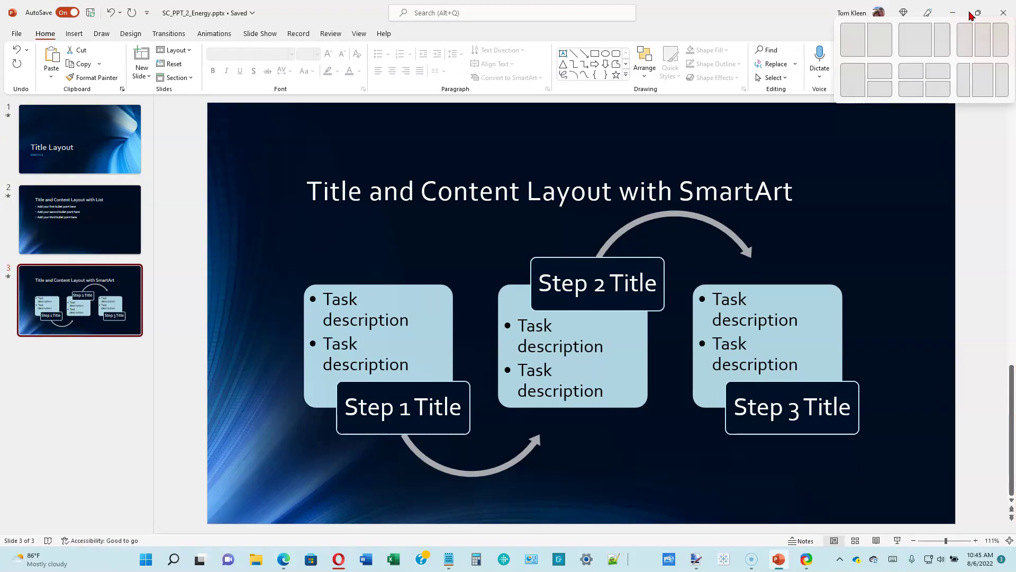
Replace the slide 1 title text with 'Conserve Energy at Home'
left_click(85, 123)
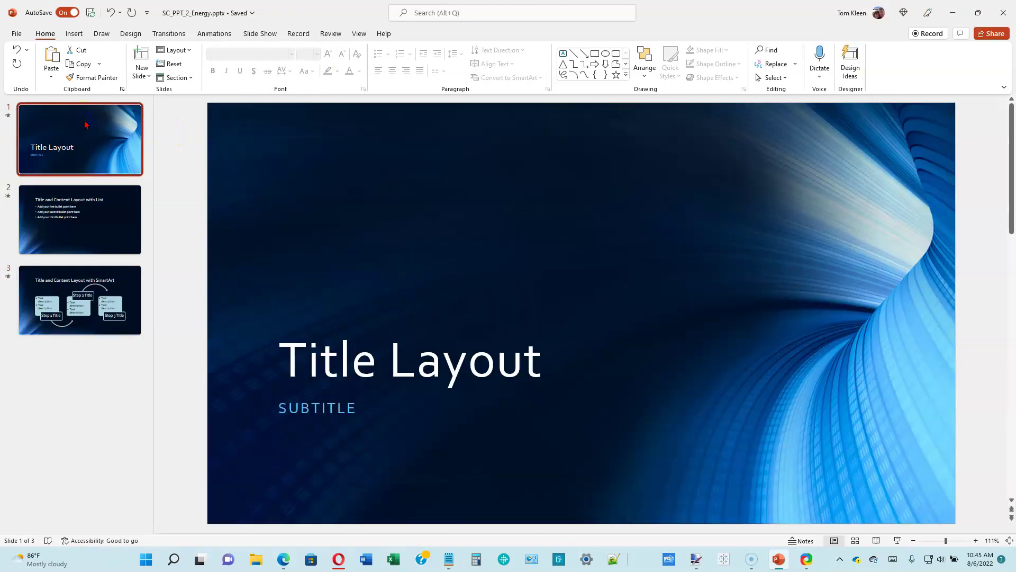
left_click(475, 383)
left_click_drag(541, 375, 313, 358)
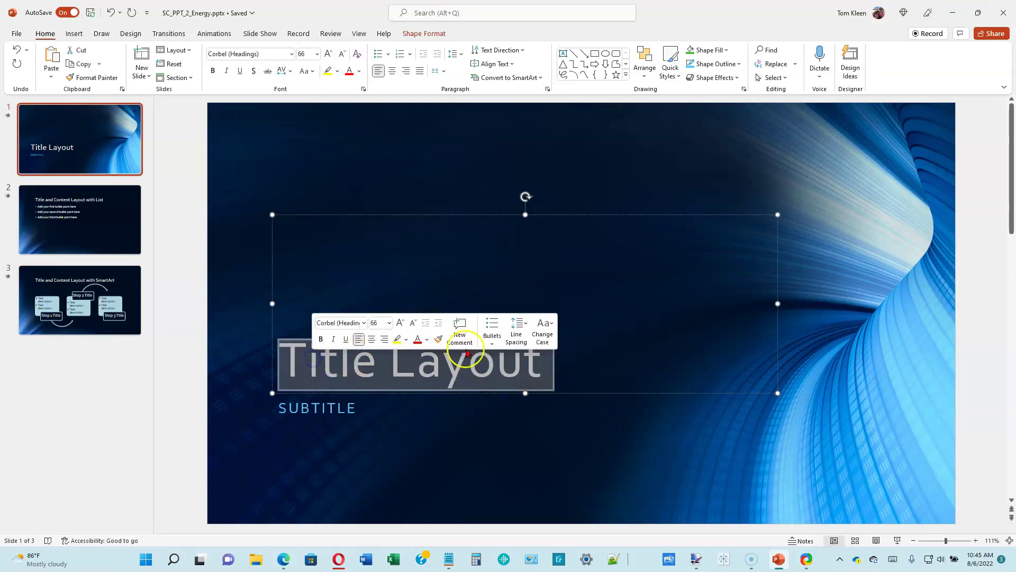
type("Conserve Energy at Home")
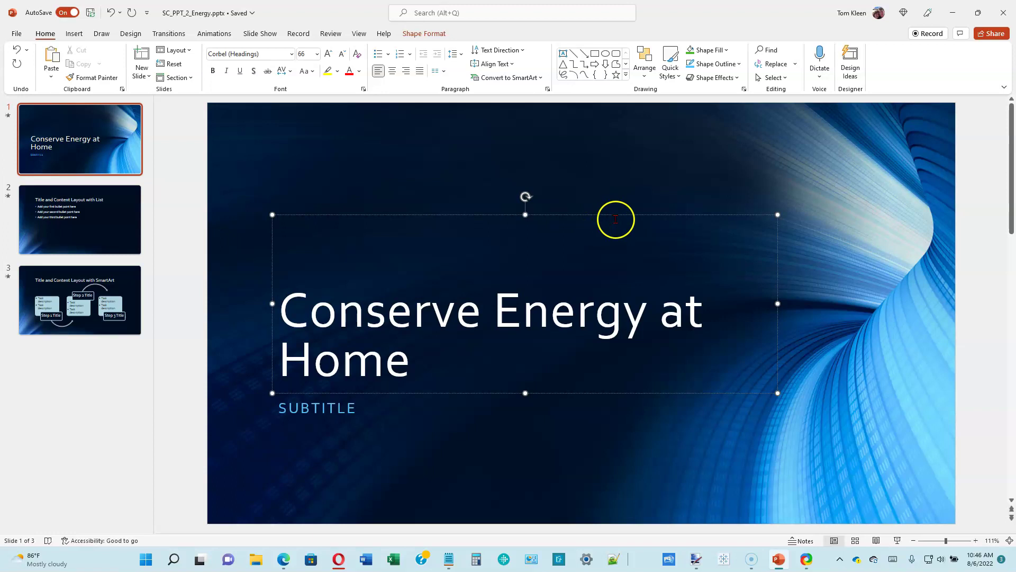
Set the whole title box to 80-point font size
left_click(284, 311)
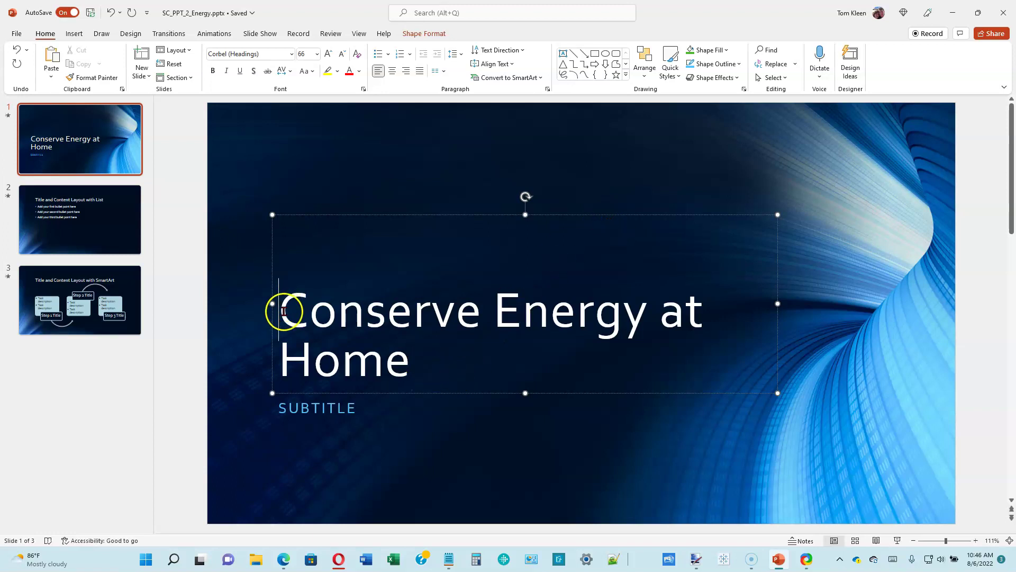
left_click_drag(284, 311, 626, 340)
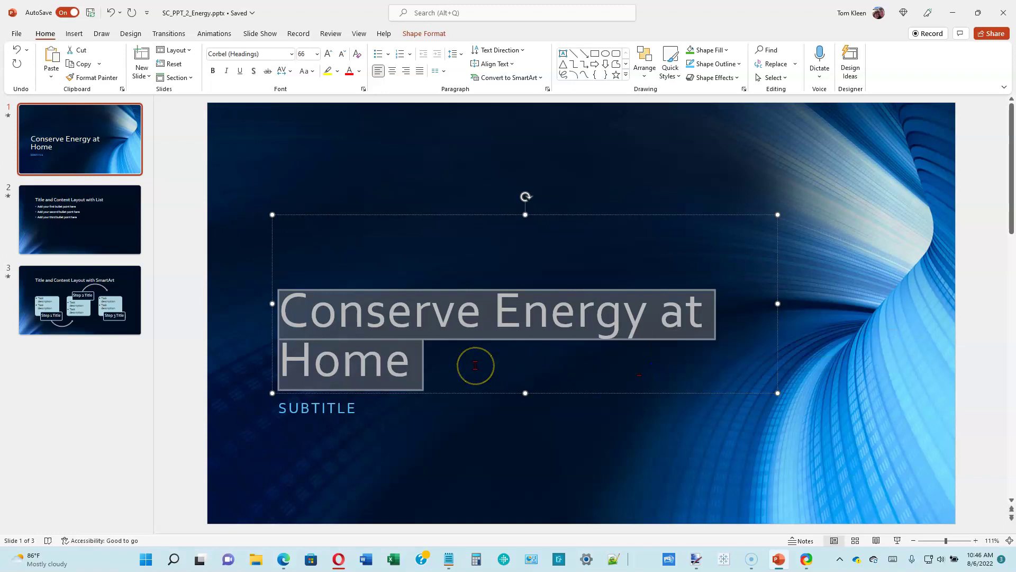
left_click(419, 239)
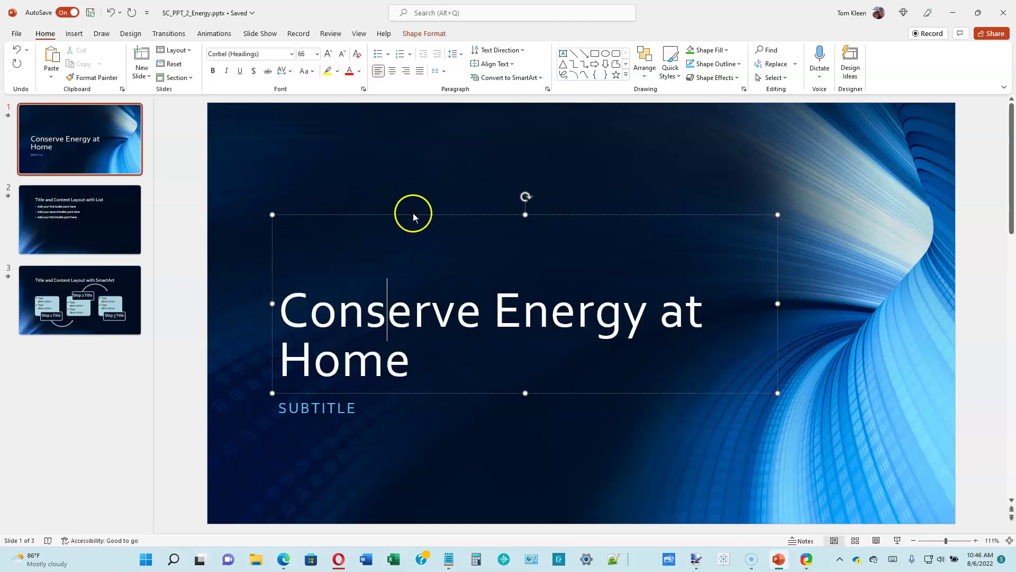
left_click(414, 215)
left_click(414, 228)
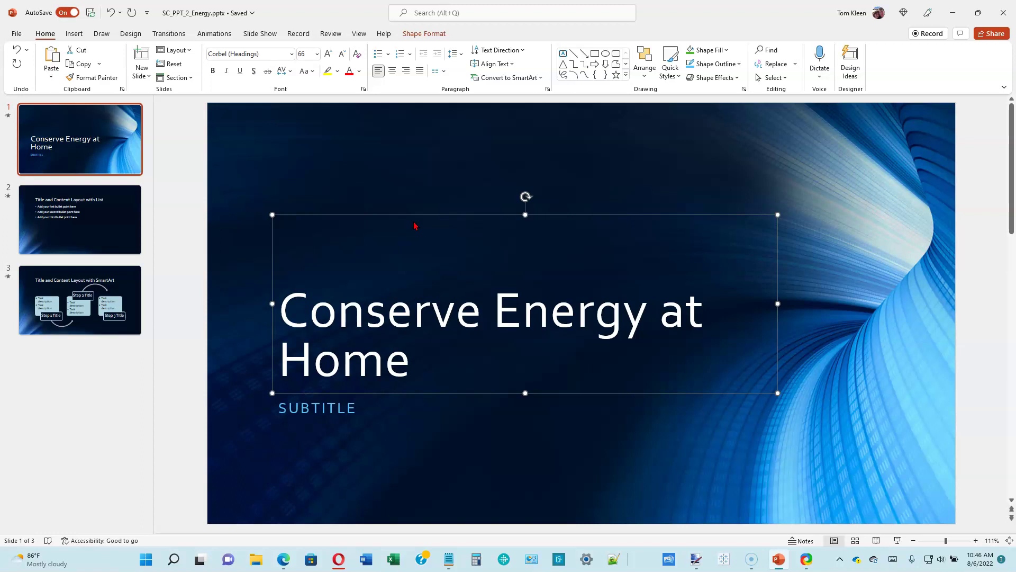
left_click(405, 218)
left_click(317, 54)
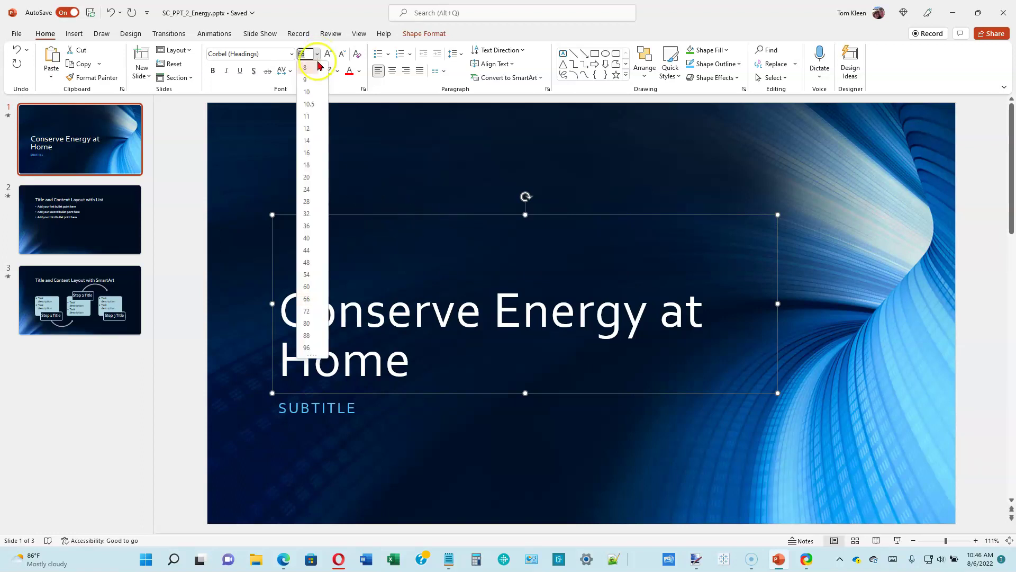
left_click(307, 323)
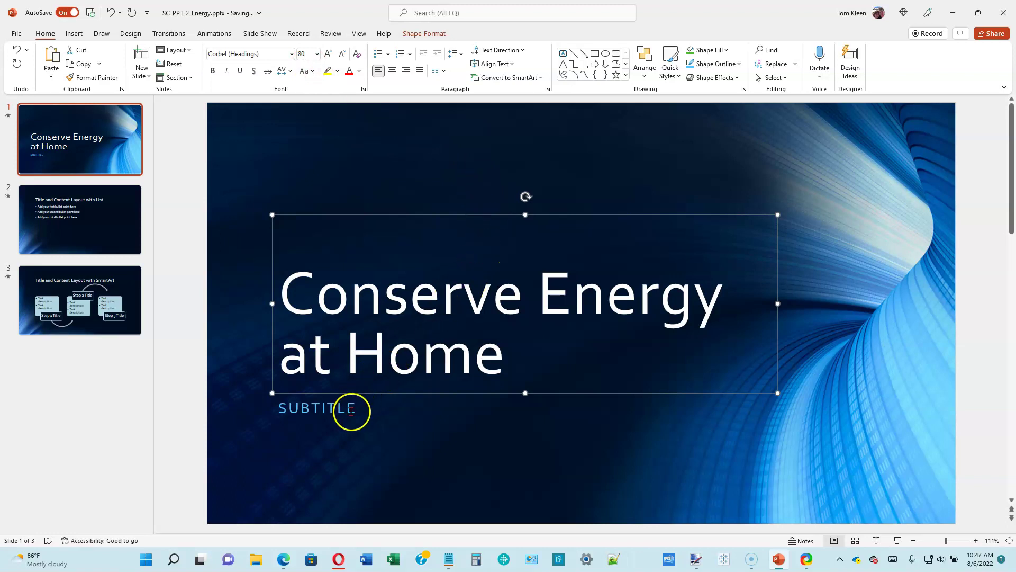
Replace the subtitle placeholder text with 'Save money and increase comfort'
left_click(354, 409)
key("ctrl+BackSpace")
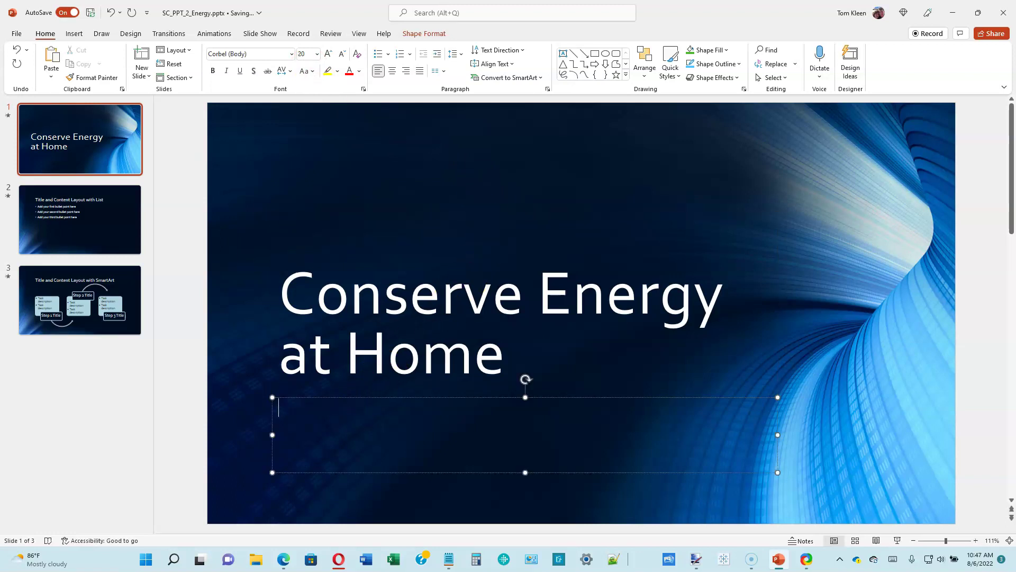
type("Save money and increase comfort")
left_click(447, 443)
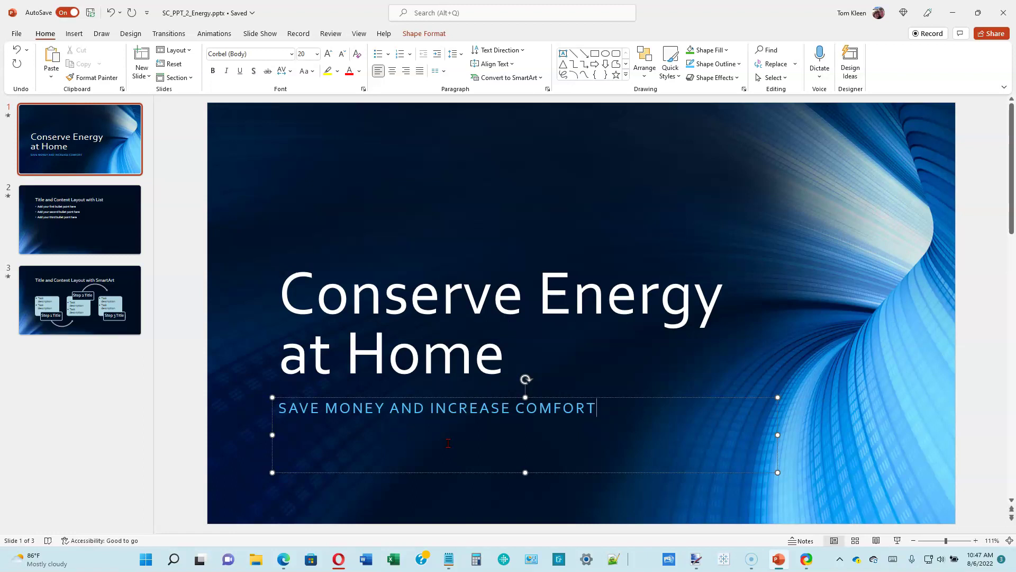
Format the subtitle box as 28-point, bold, green text
left_click(487, 398)
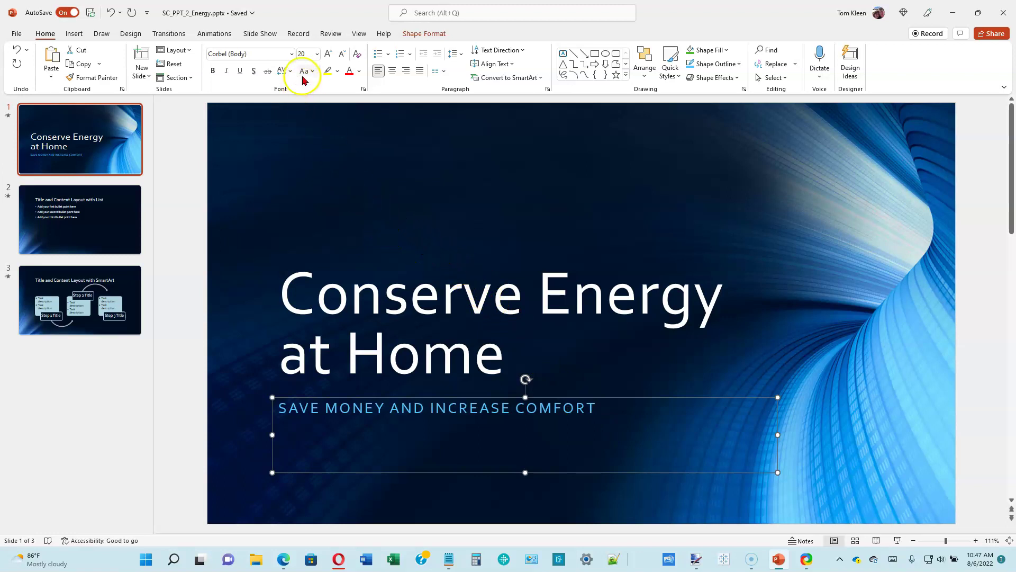
left_click(317, 53)
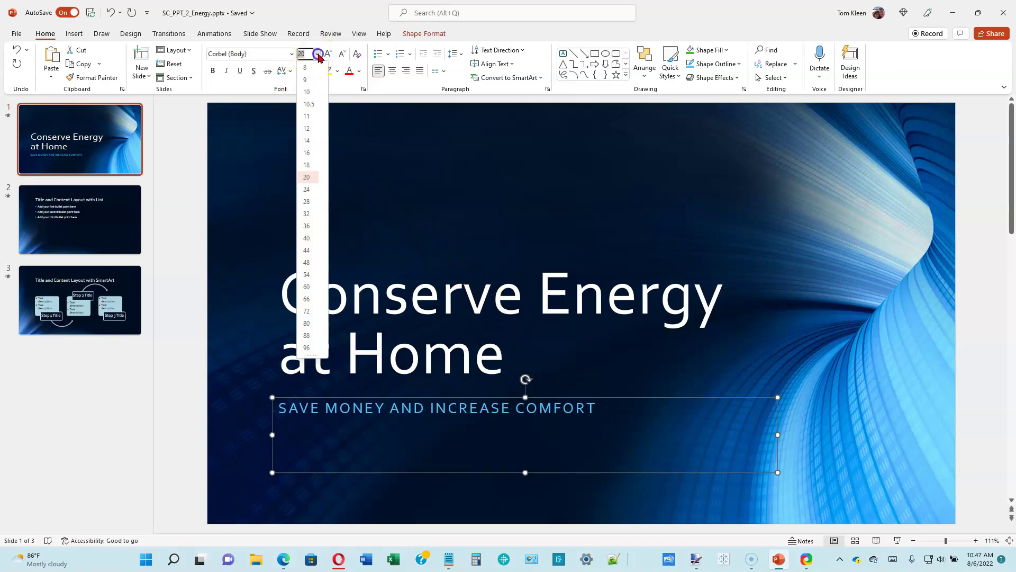
left_click(308, 202)
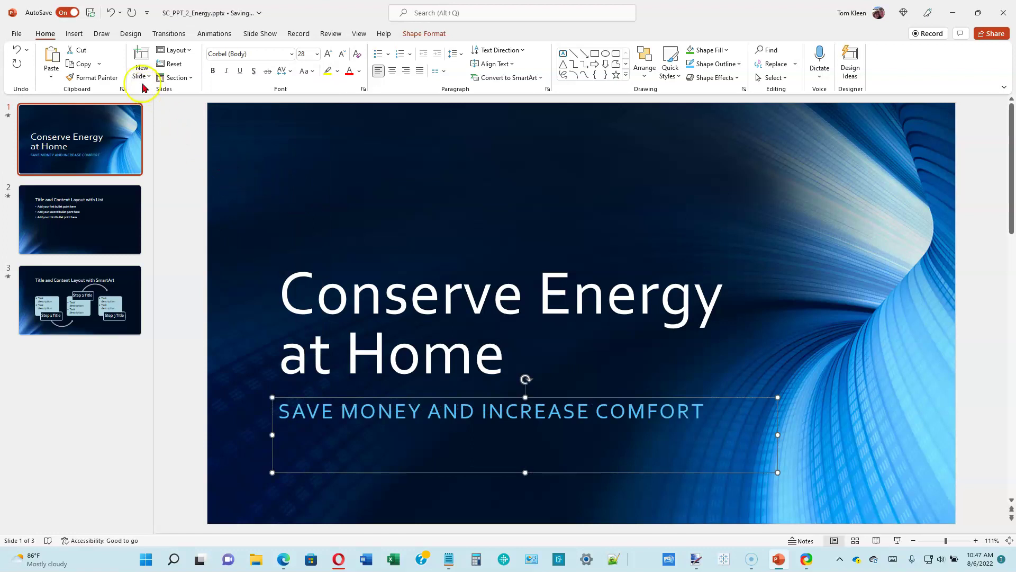
left_click(212, 71)
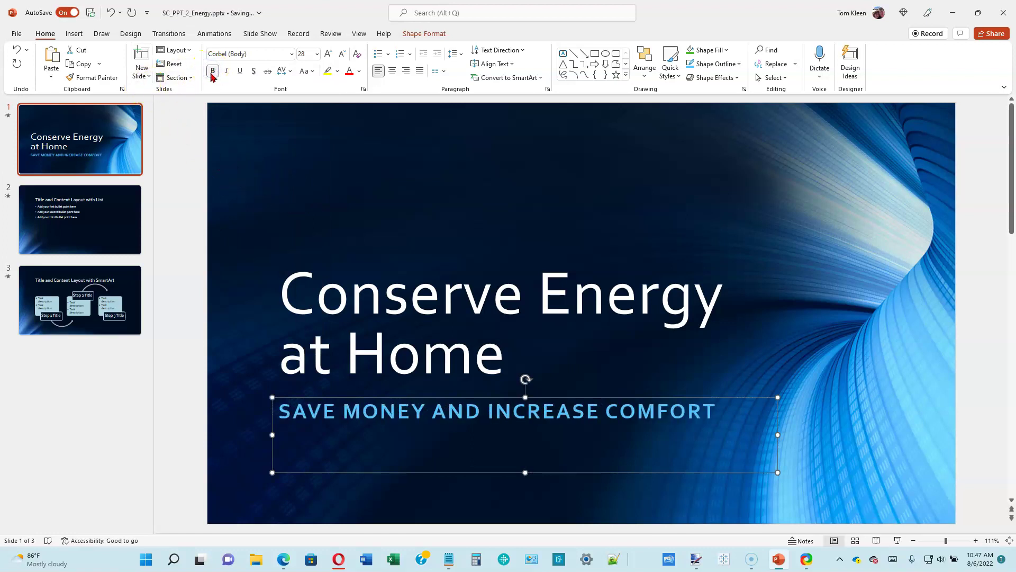
left_click(360, 74)
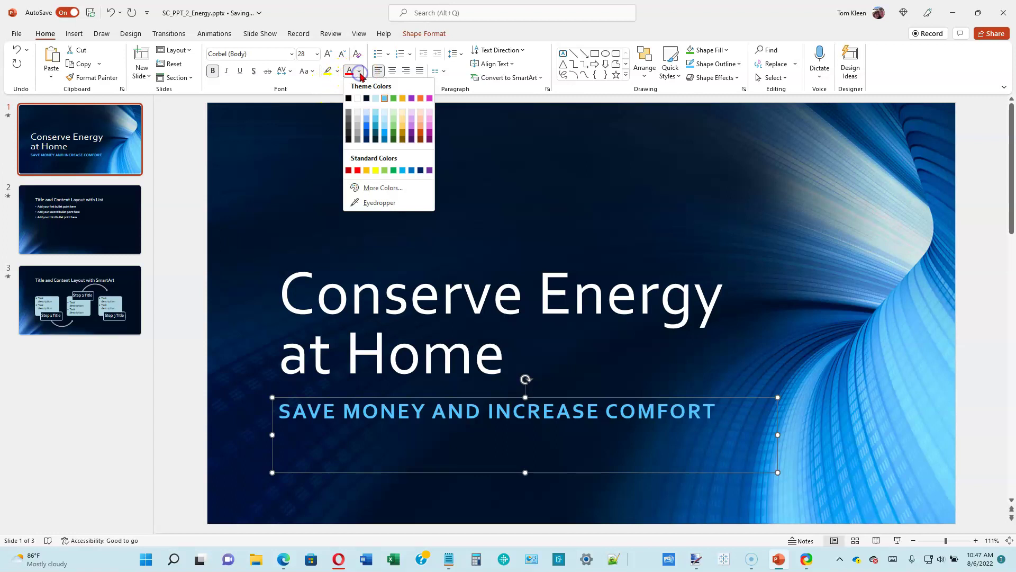
left_click(393, 170)
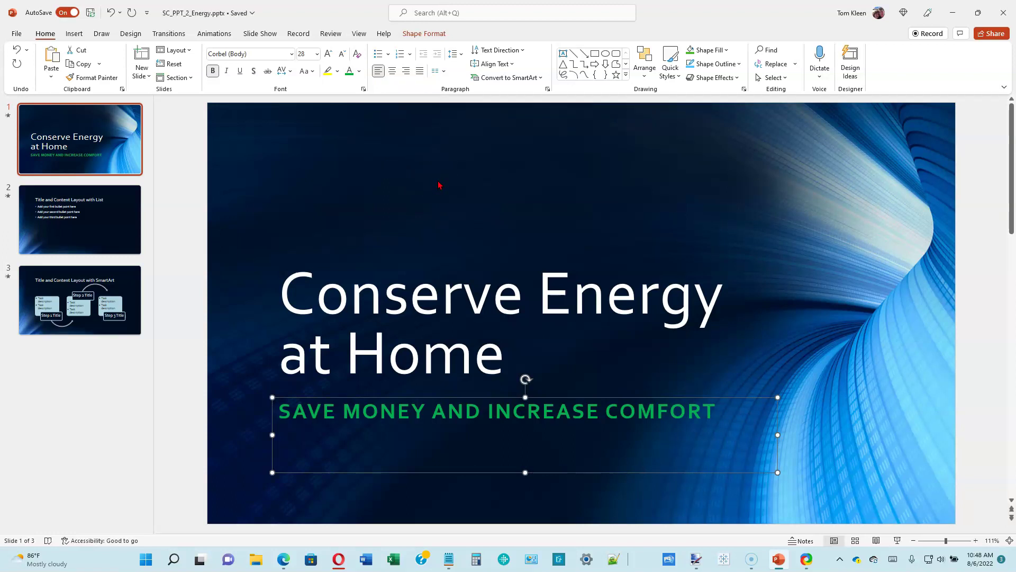
left_click(476, 301)
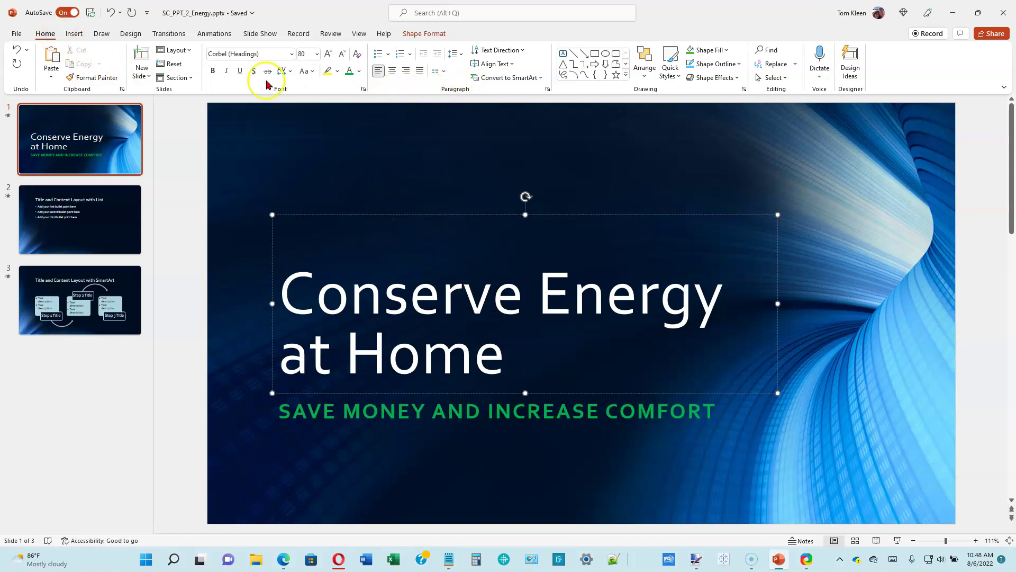
Right-align the 'Conserve Energy at Home' title and green subtitle, then show slide 2
left_click(406, 72)
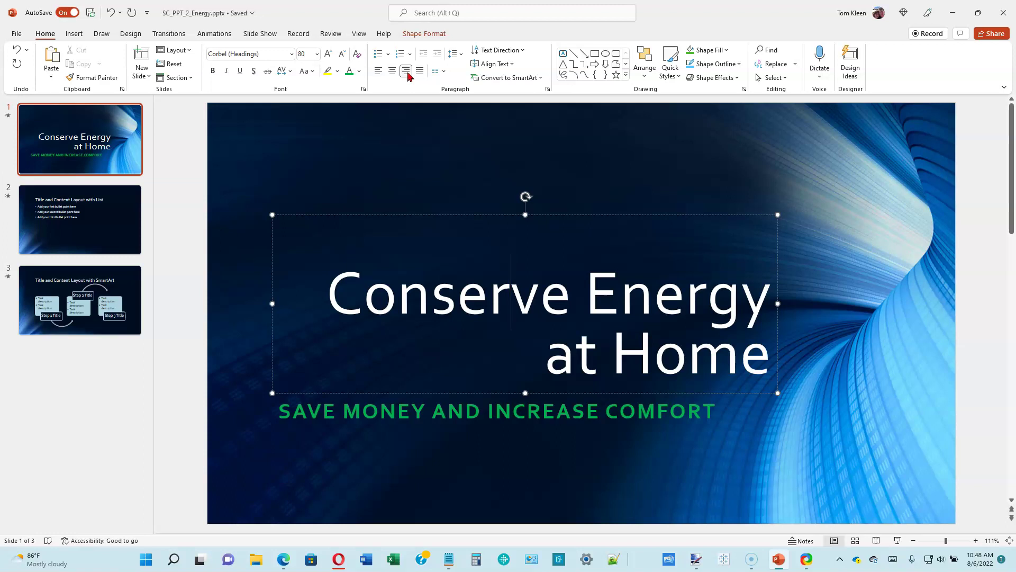
left_click(564, 413)
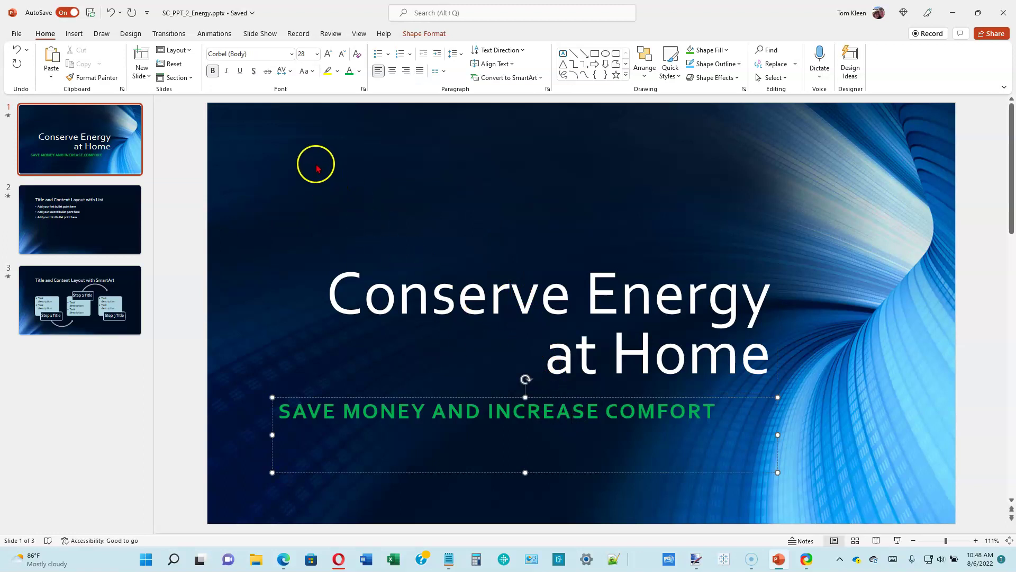
left_click(405, 71)
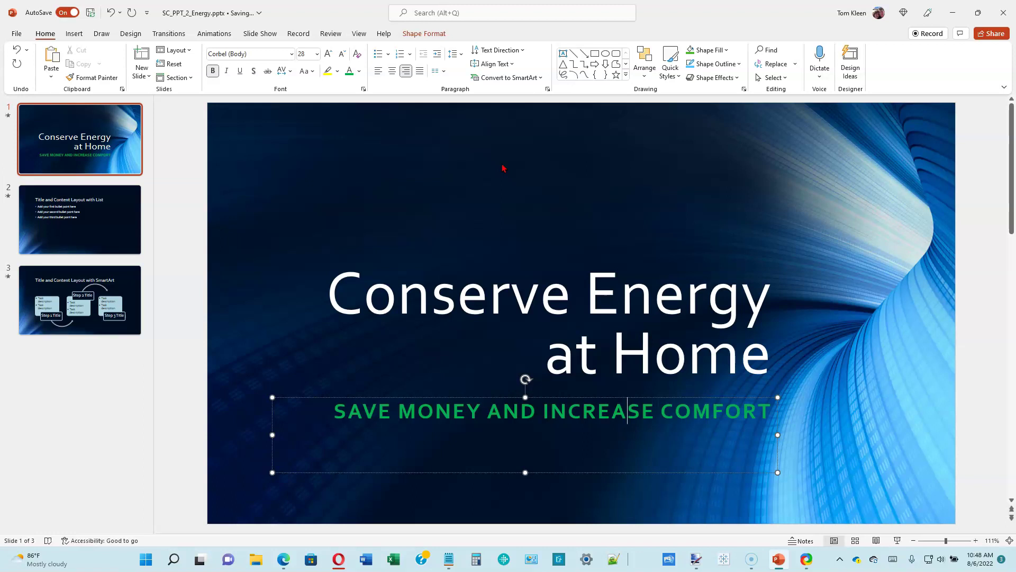
left_click(98, 231)
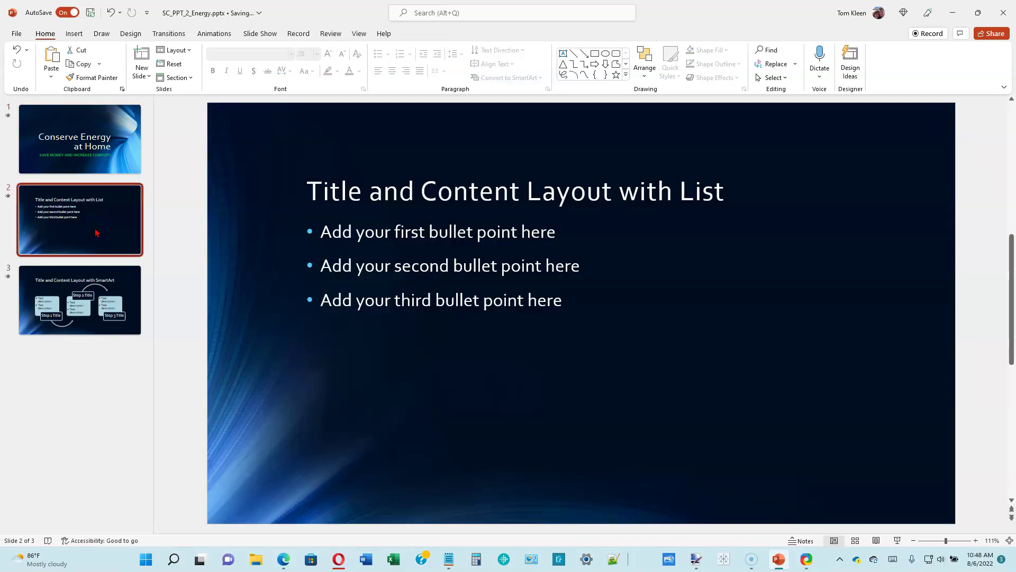
Retitle slide 2 'Energy-Efficient Products' and delete its three placeholder bullets
left_click(313, 191)
left_click_drag(310, 191, 767, 186)
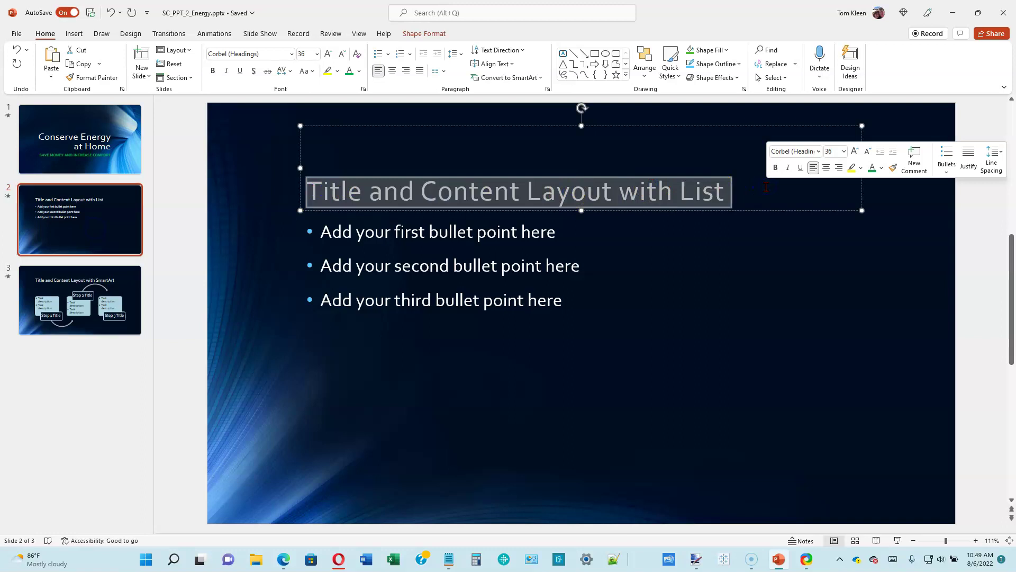
type("Energy-Efficient Products")
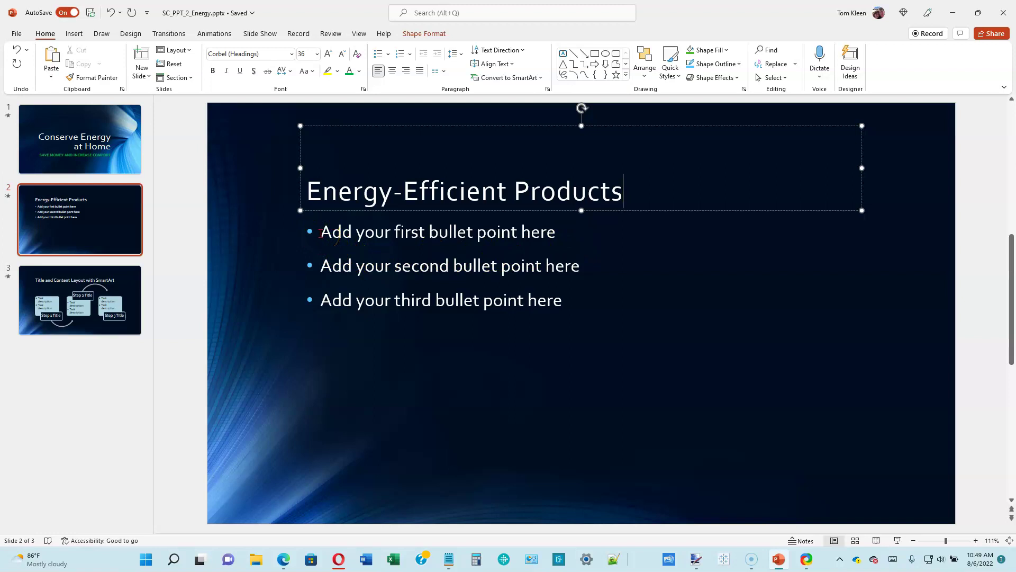
left_click_drag(321, 233, 580, 305)
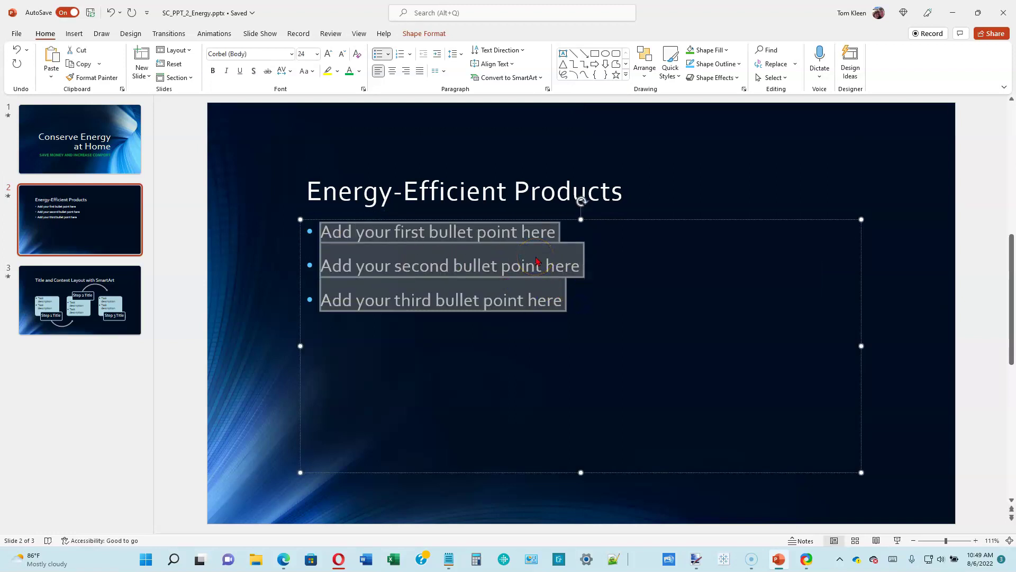
key("Delete")
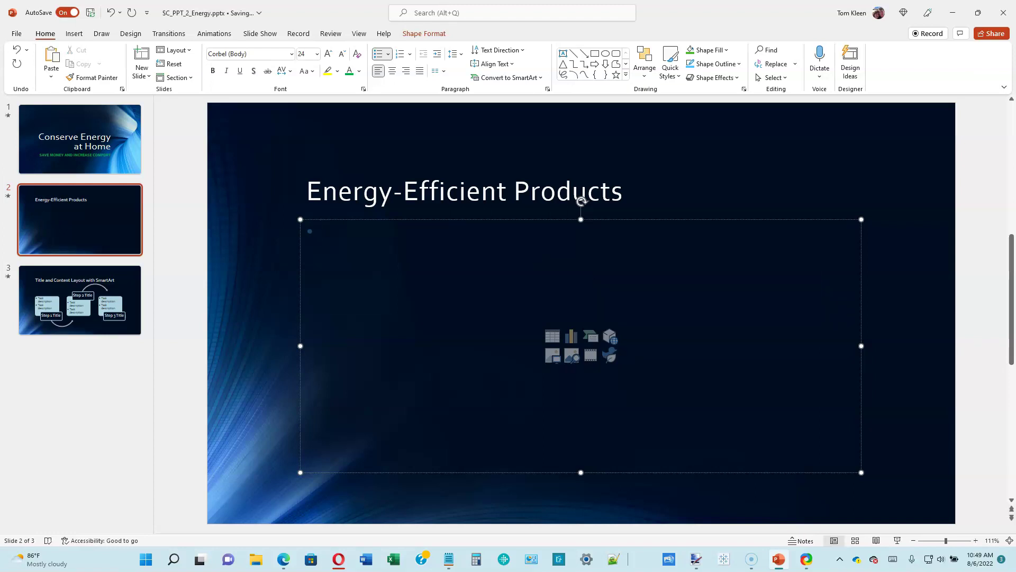
Type six bullets on ENERGY STAR lighting, WaterSense showerheads and hot water pipe insulation
type("E")
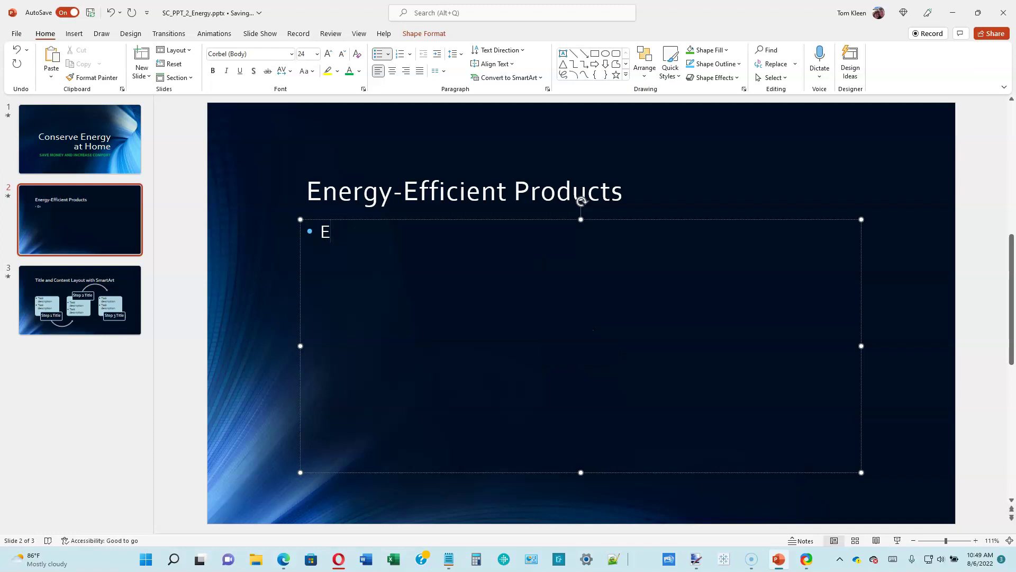
type("nNERGY STAR cert")
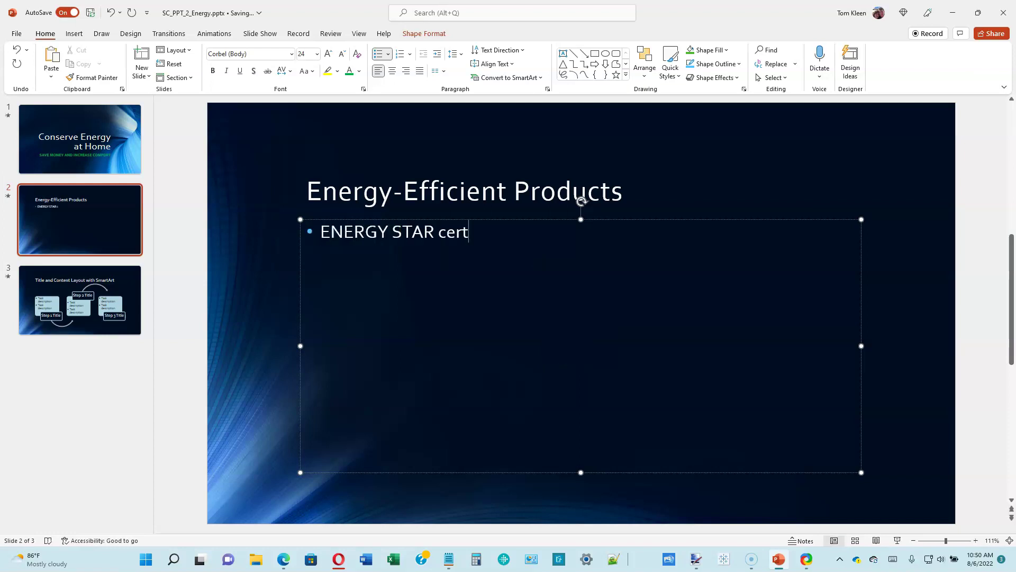
type("ifiedUse 75")
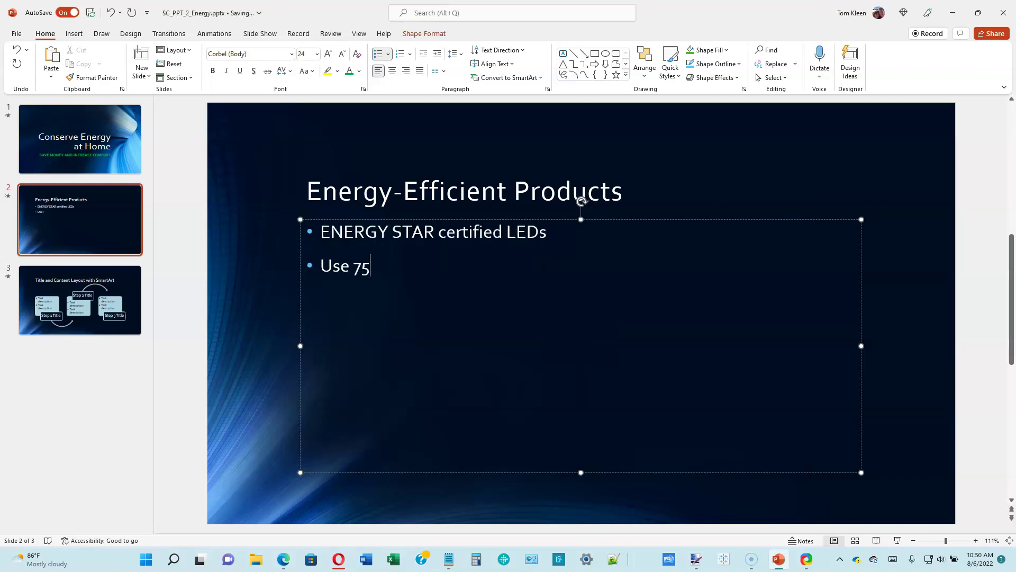
type("% less energy than incandescent lighting")
key("Return")
type("WaterSense certified showerheads")
key("Return")
type("Family can save 2,700 gallons of water yearly")
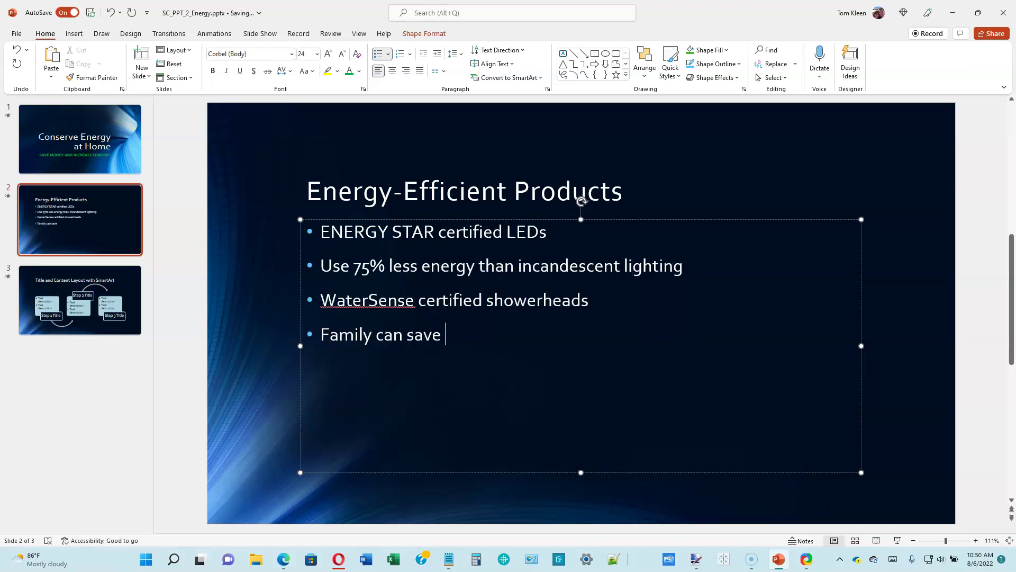
key("Return")
type("Hot water pipe insulation")
key("Return")
type("Ca")
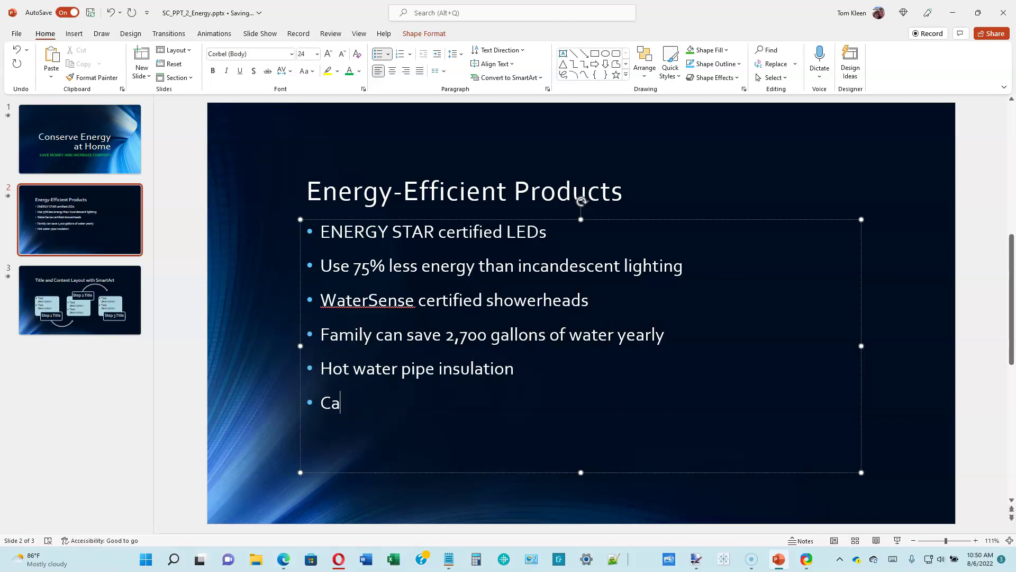
type("n raise temperature 2-4 degrees")
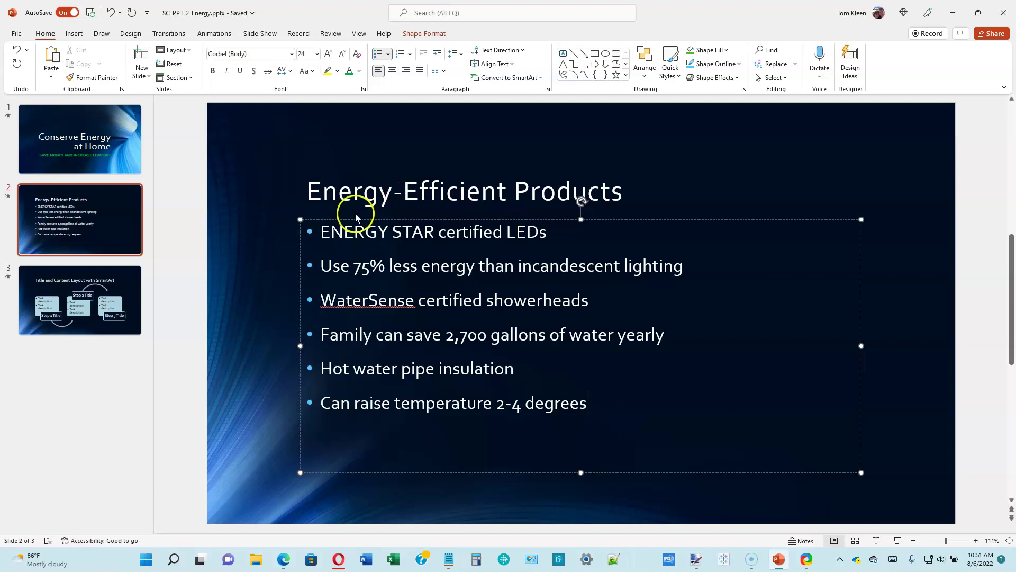
left_click(328, 267)
left_click(322, 267)
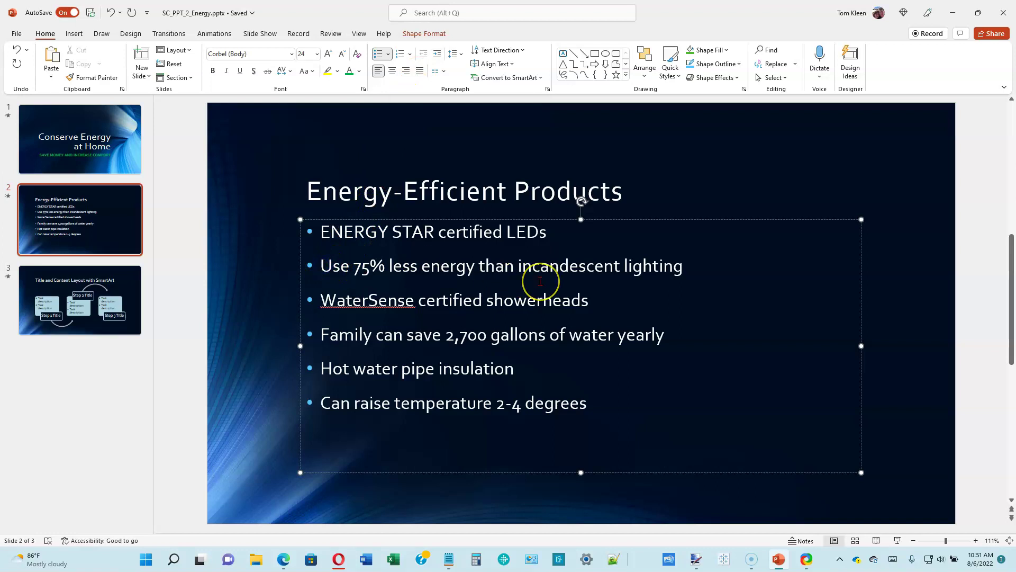
Indent the 'Use 75%', 'Family can save' and 'Can raise temperature' lines as sub-bullets
key("Tab")
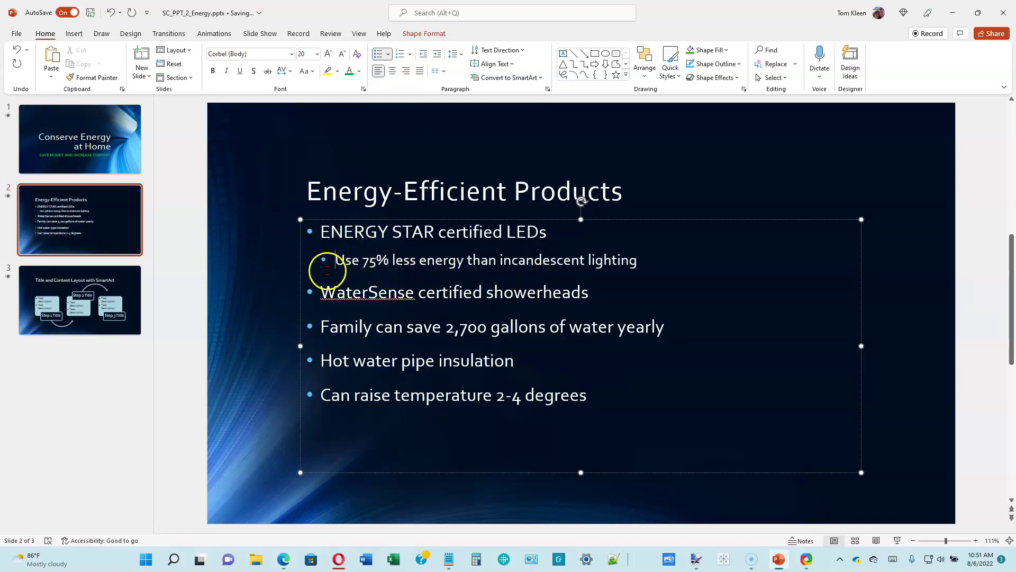
left_click(322, 327)
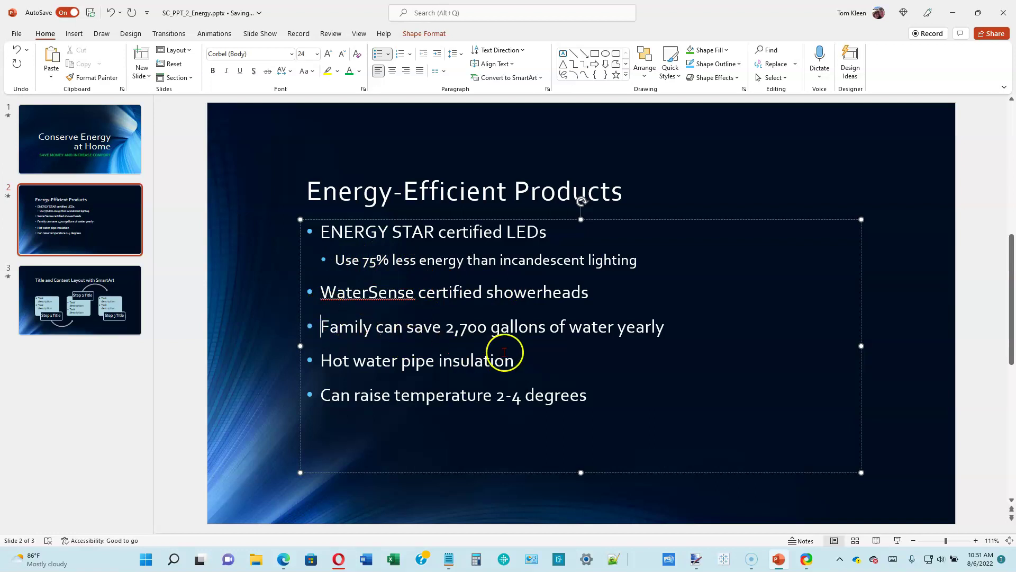
key("Tab")
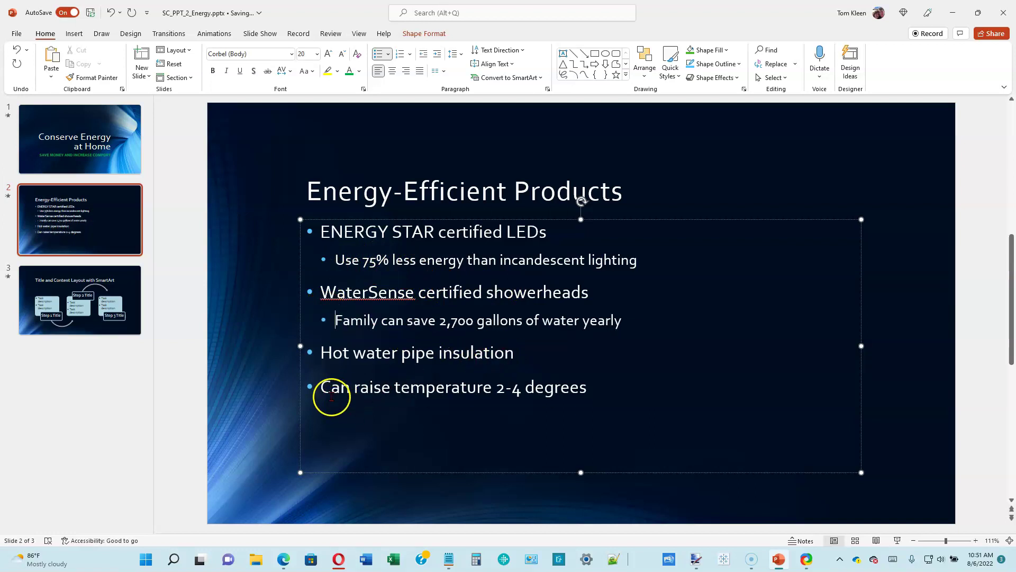
left_click(323, 388)
key("Tab")
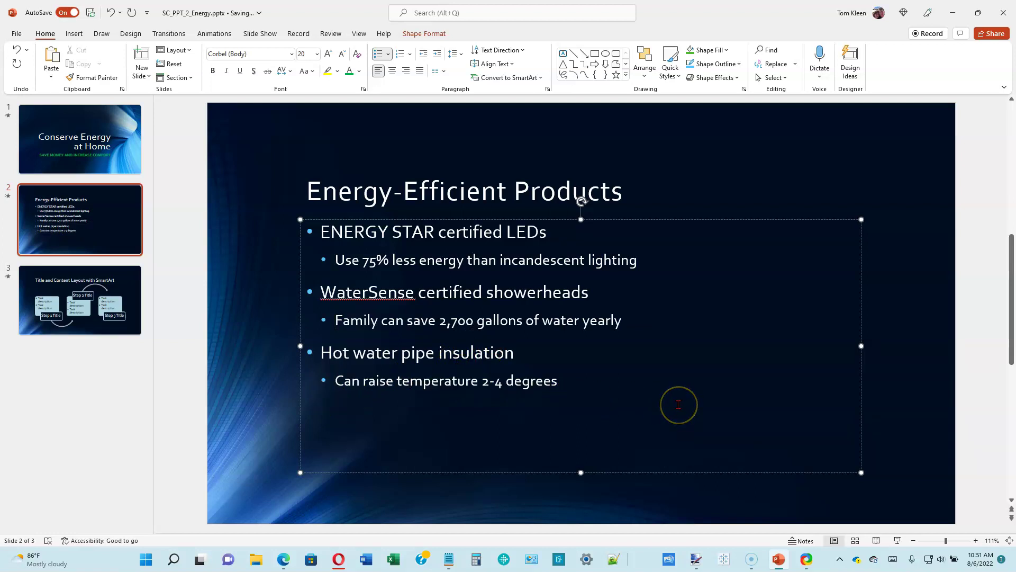
left_click(558, 279)
Type (r) after ENERGY STAR so it autocorrects to ®, then set the Symbol dialog font to Symbol
type("(")
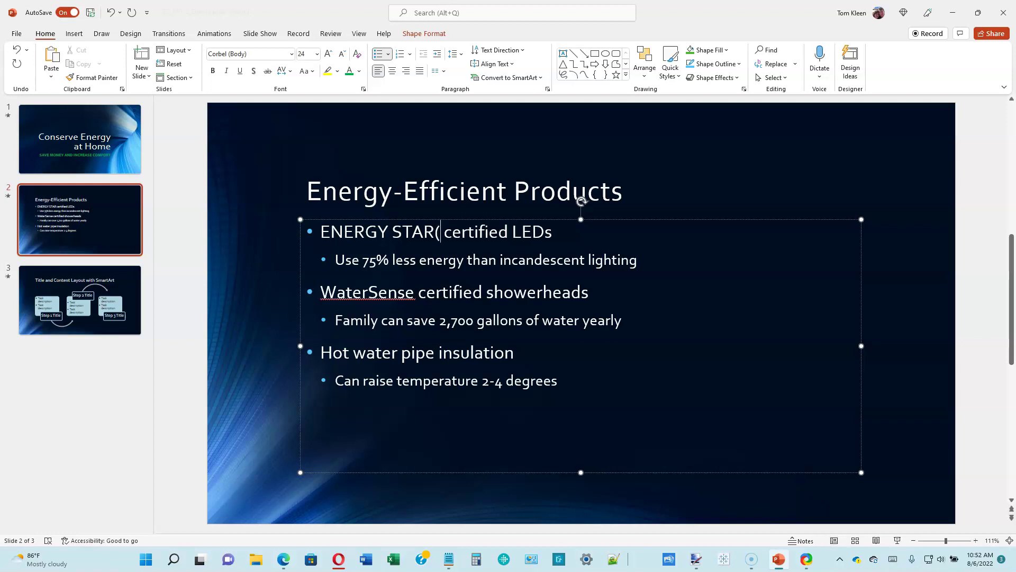
type("r")
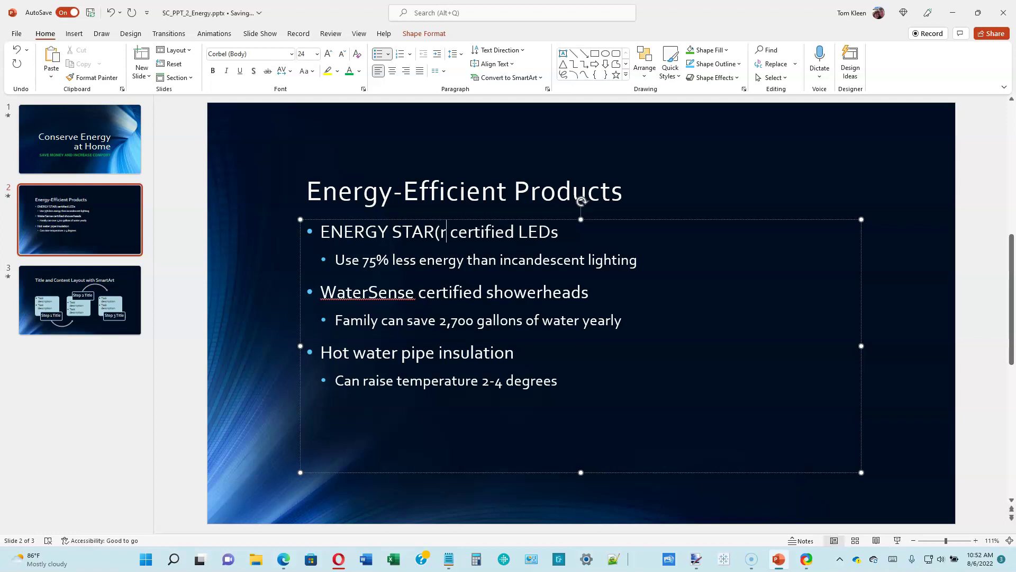
type(")")
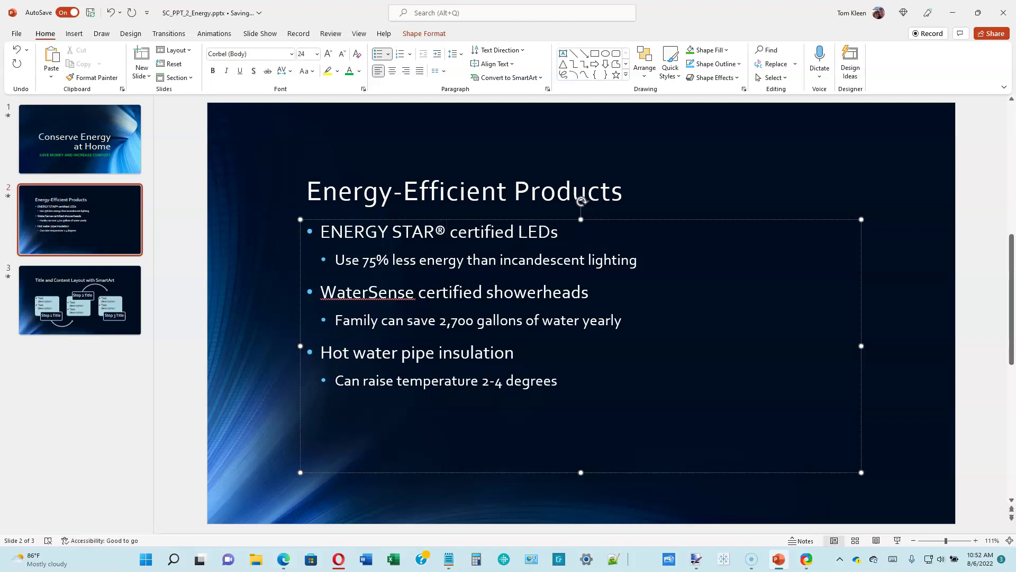
left_click(74, 33)
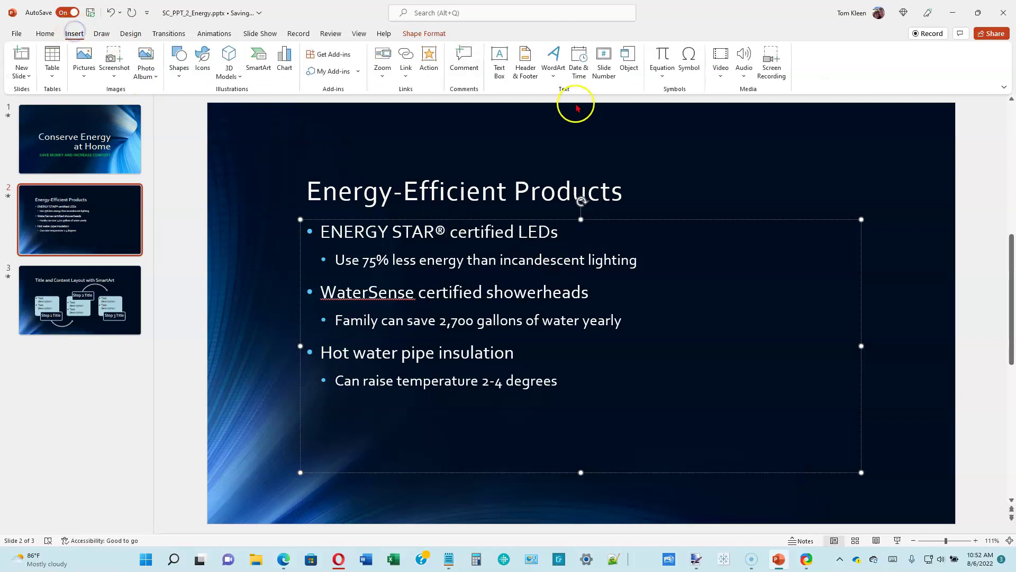
left_click(688, 76)
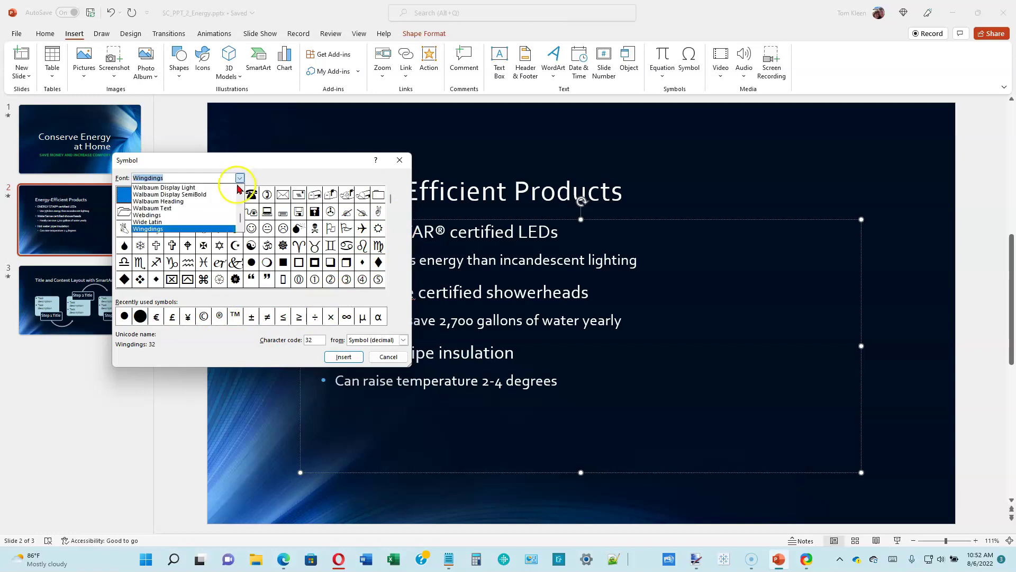
scroll(241, 195, "up", 4)
scroll(242, 198, "up", 6)
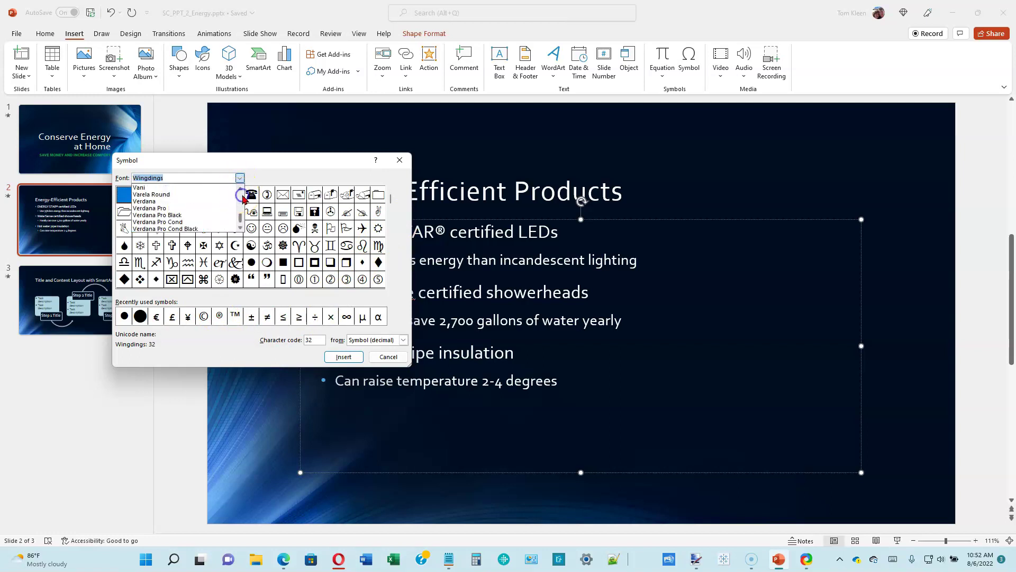
scroll(242, 199, "up", 3)
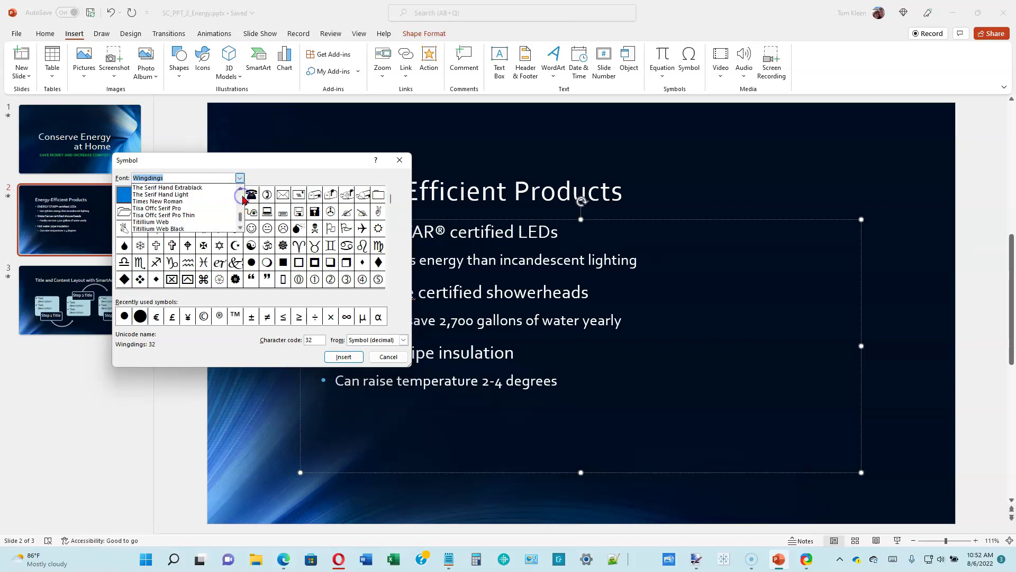
left_click(162, 218)
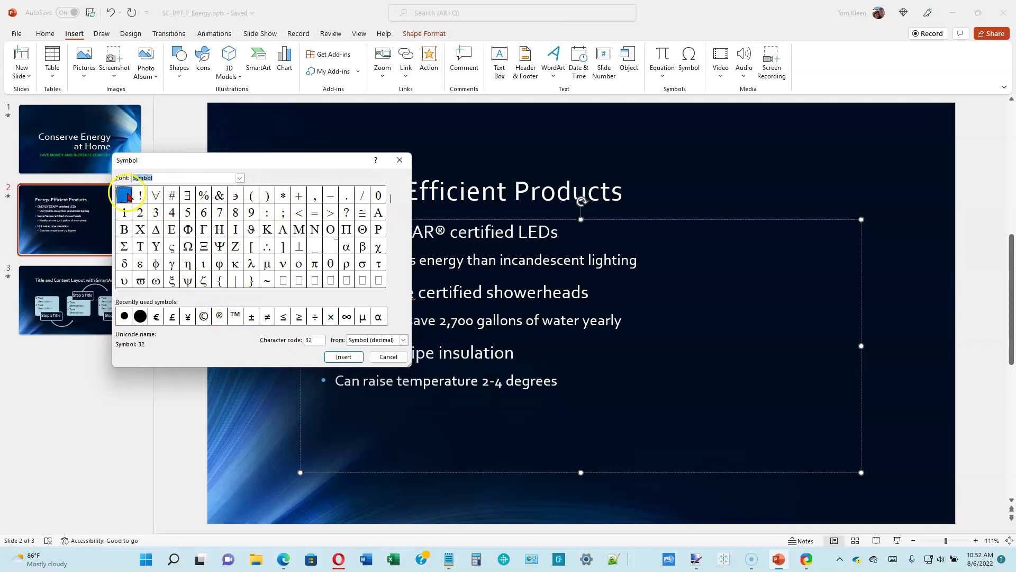
Browse the Symbol font for the ® character, then cancel the Symbol dialog without inserting
left_click(391, 201)
left_click(391, 208)
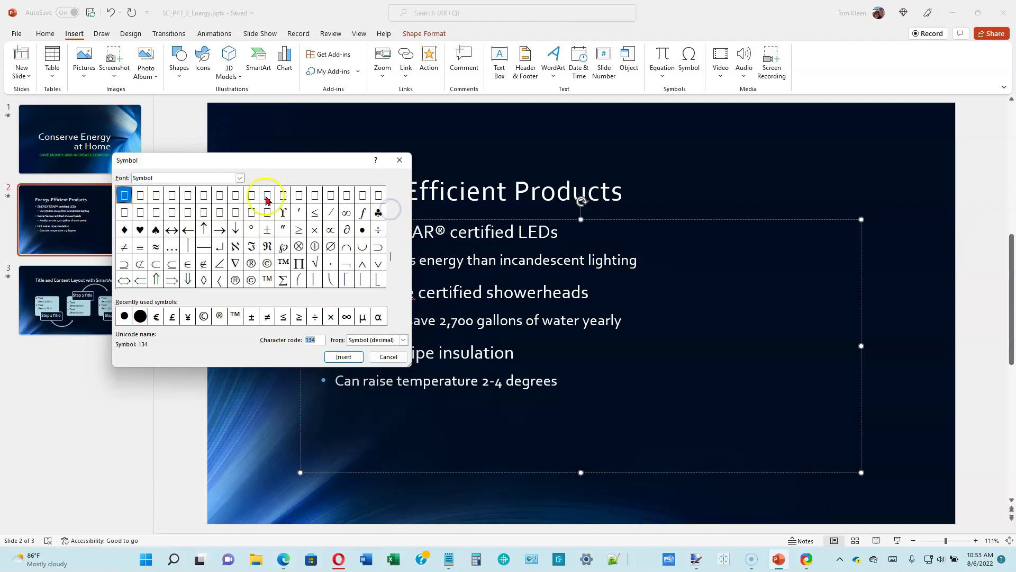
left_click(235, 279)
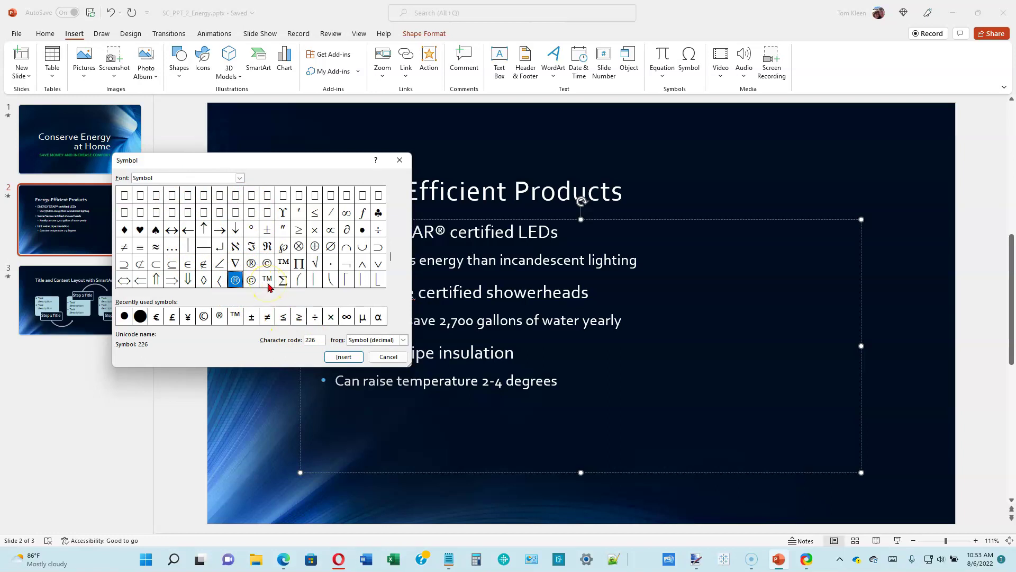
left_click(236, 281)
left_click(252, 282)
left_click(270, 282)
left_click(386, 358)
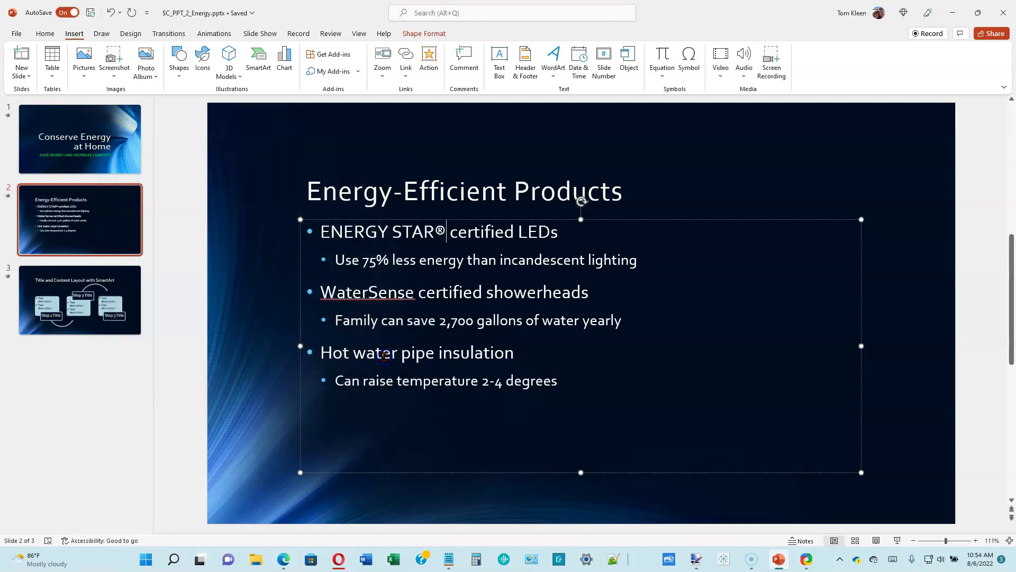
Copy the ® from ENERGY STAR and paste it right after WaterSense, deleting the extra space
left_click(436, 232)
left_click_drag(437, 233, 446, 233)
key("ctrl+c")
left_click(416, 292)
key("ctrl+v")
left_click(486, 307)
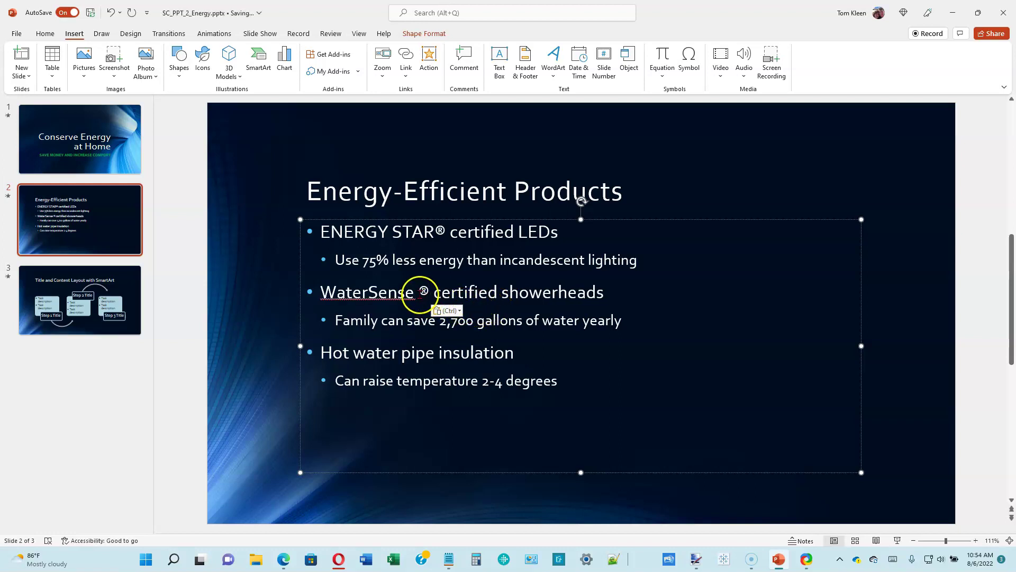
left_click(466, 302)
key("BackSpace")
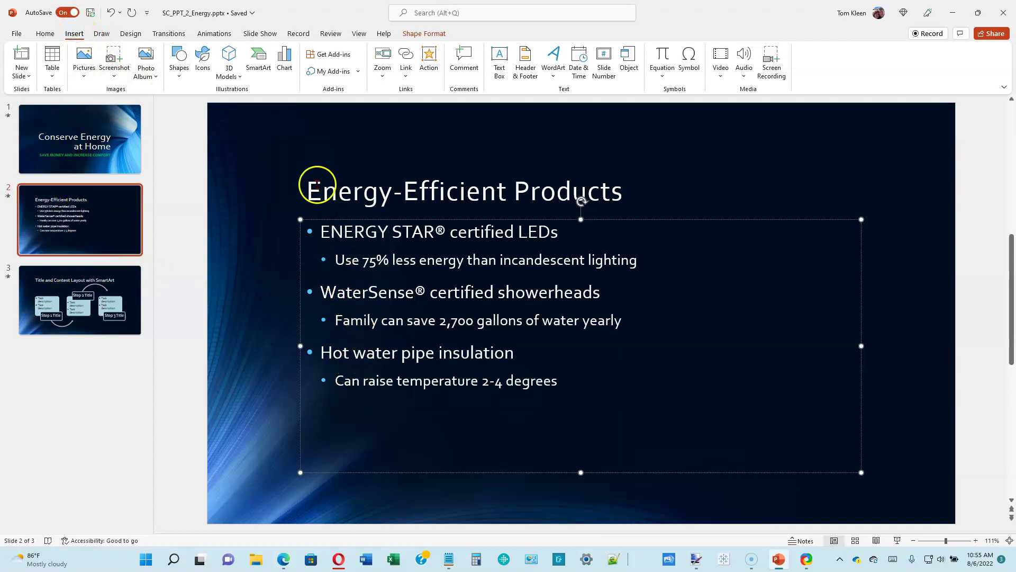
left_click_drag(311, 191, 650, 191)
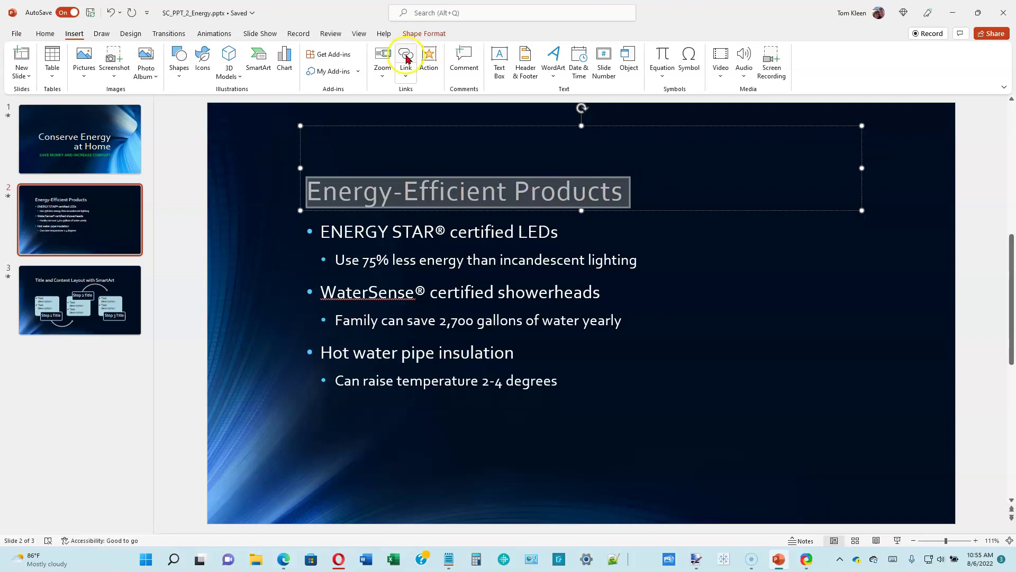
left_click(405, 59)
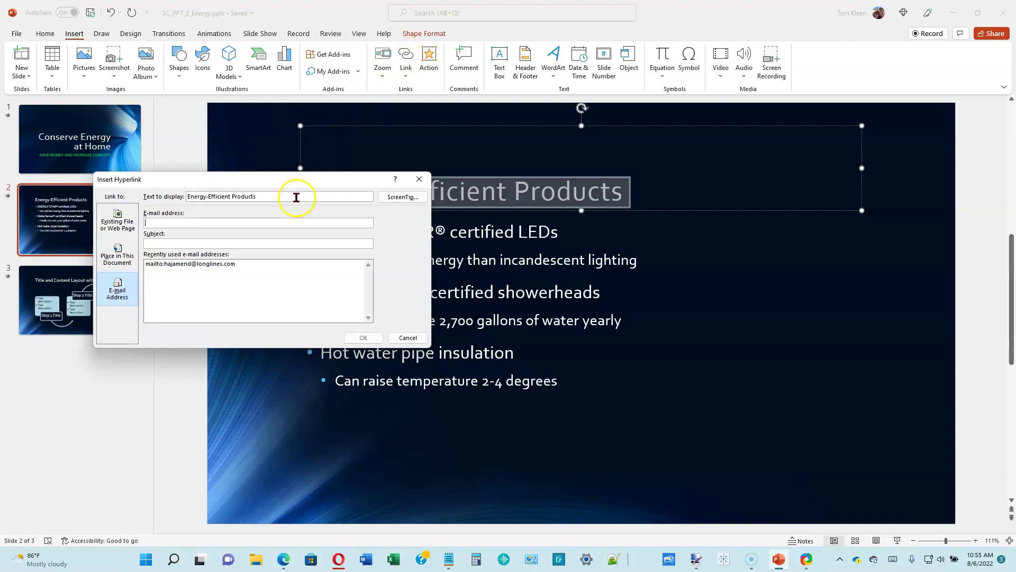
left_click_drag(288, 182, 503, 236)
left_click(468, 274)
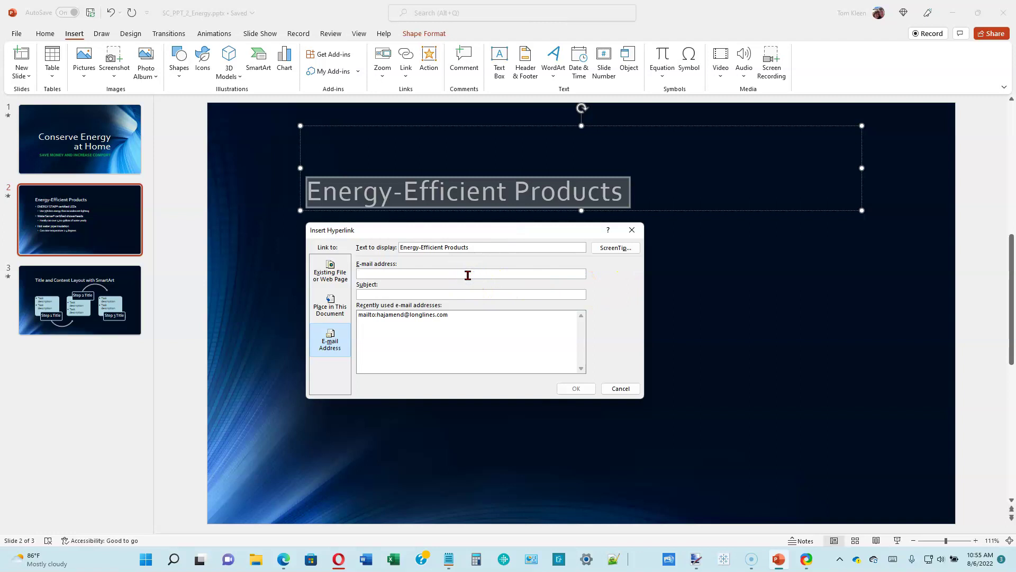
left_click(330, 271)
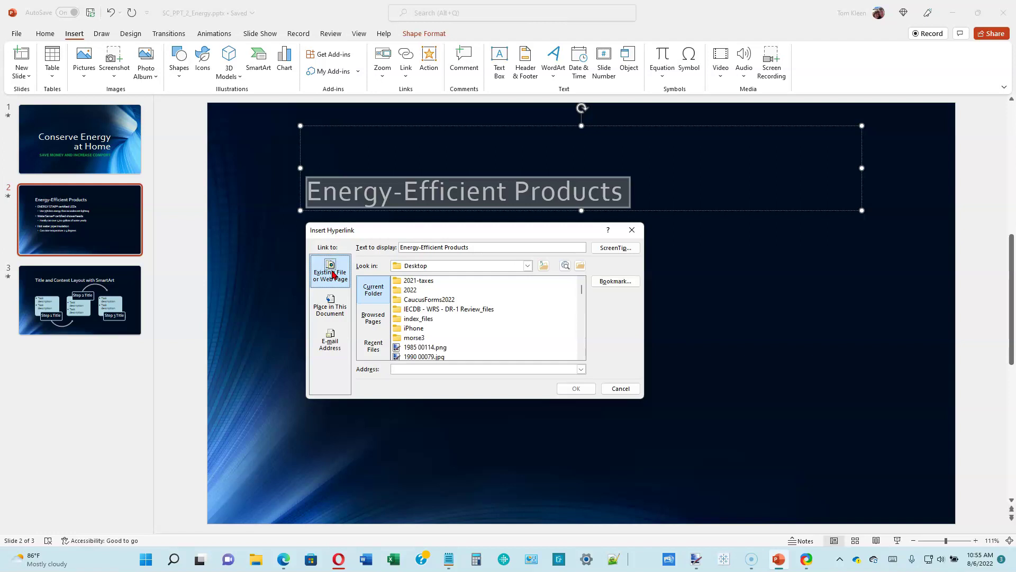
left_click(436, 369)
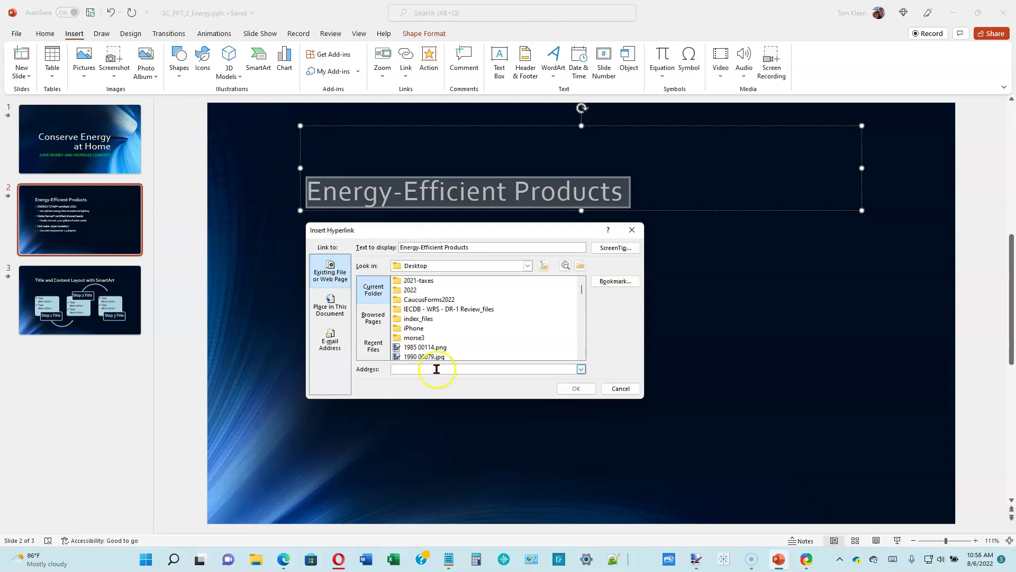
type("www.energy.gov")
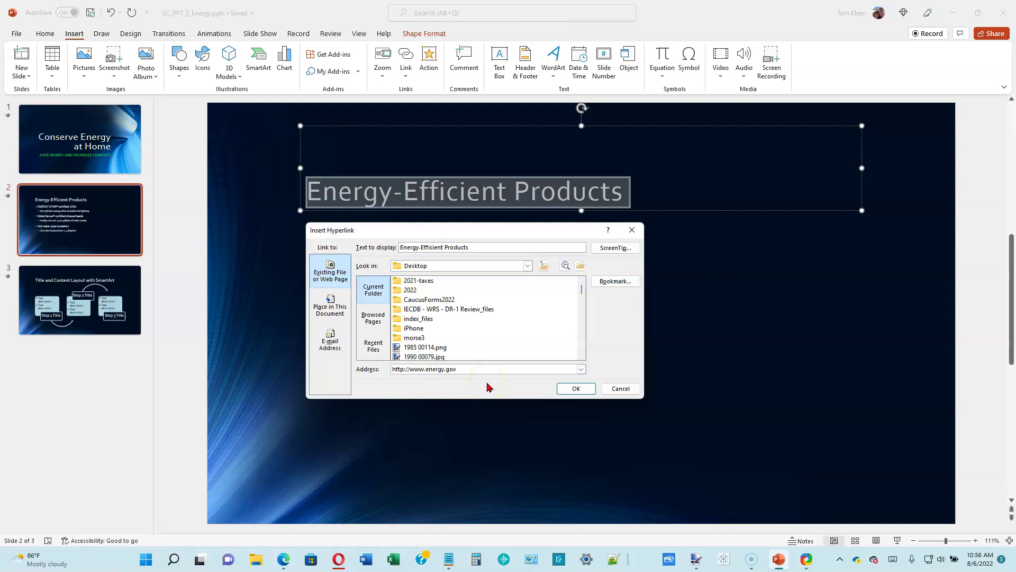
left_click(580, 387)
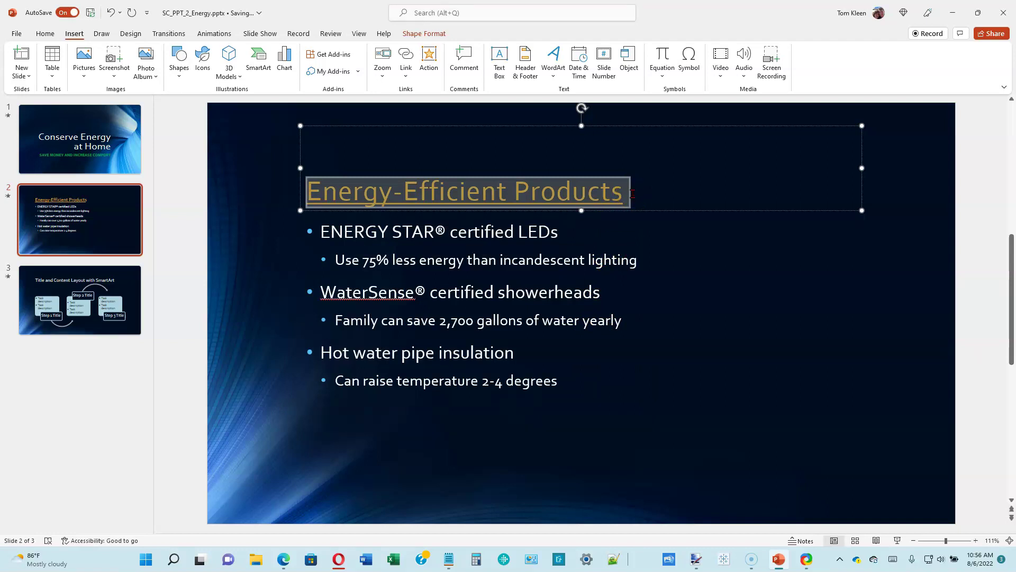
left_click(633, 194)
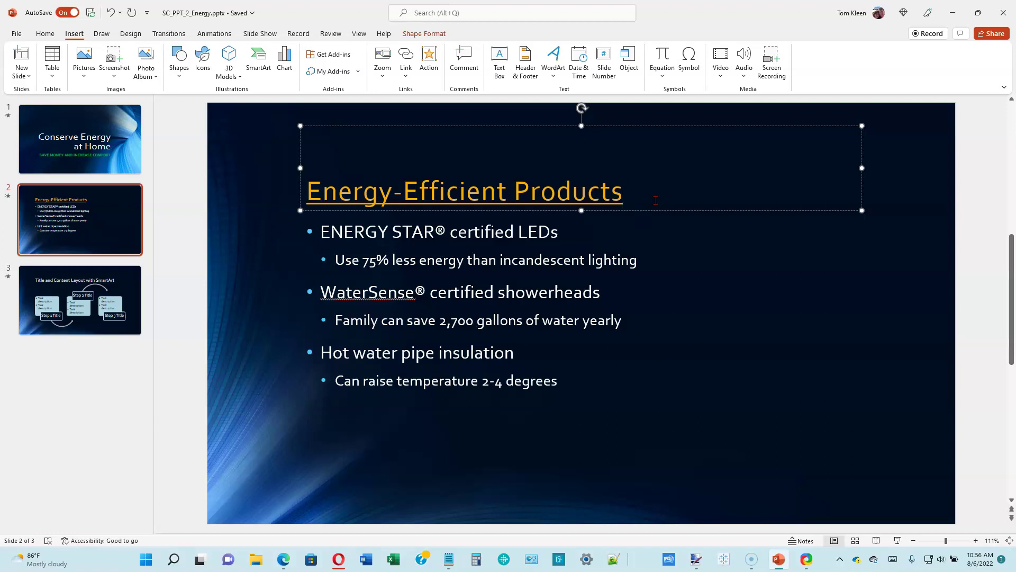
left_click(122, 232)
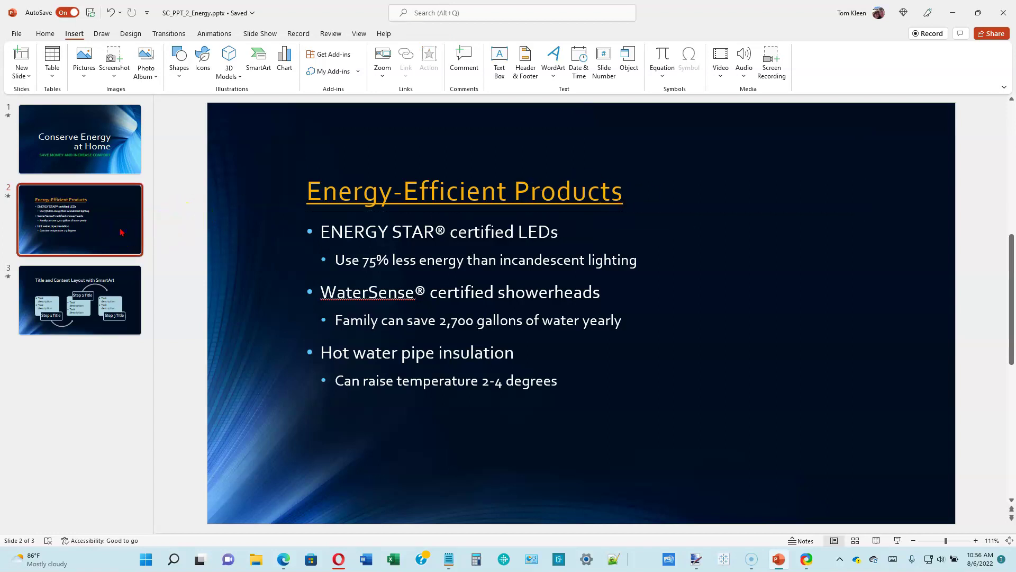
Convert all slide 2 bullet text into the List category's Vertical Box List SmartArt
left_click(46, 35)
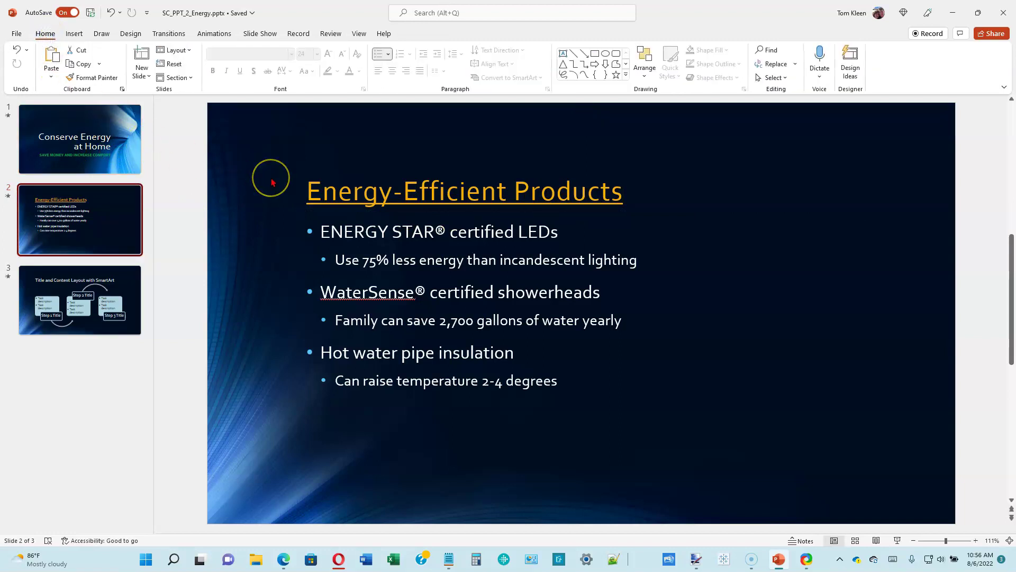
left_click_drag(321, 231, 568, 369)
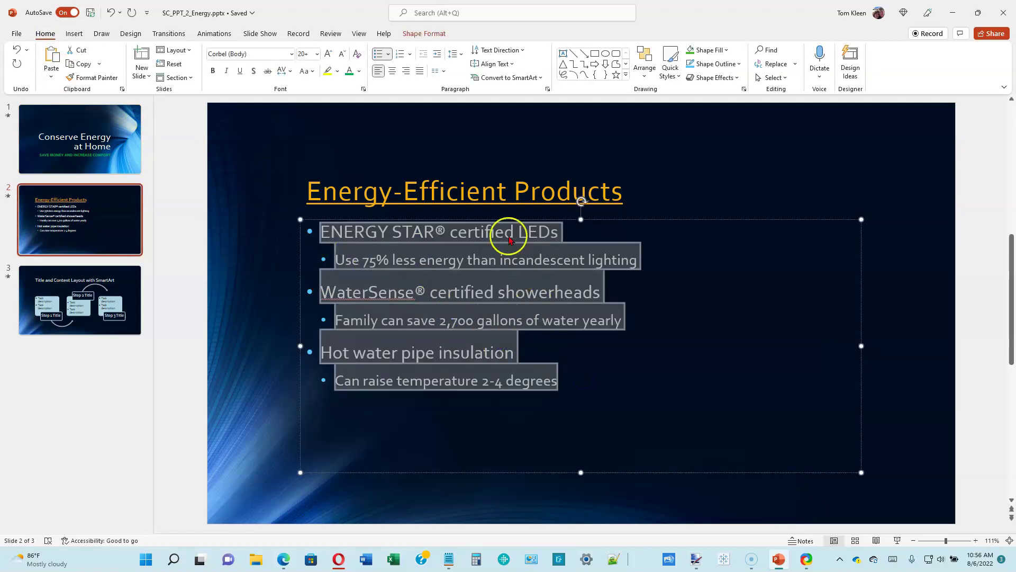
left_click(543, 79)
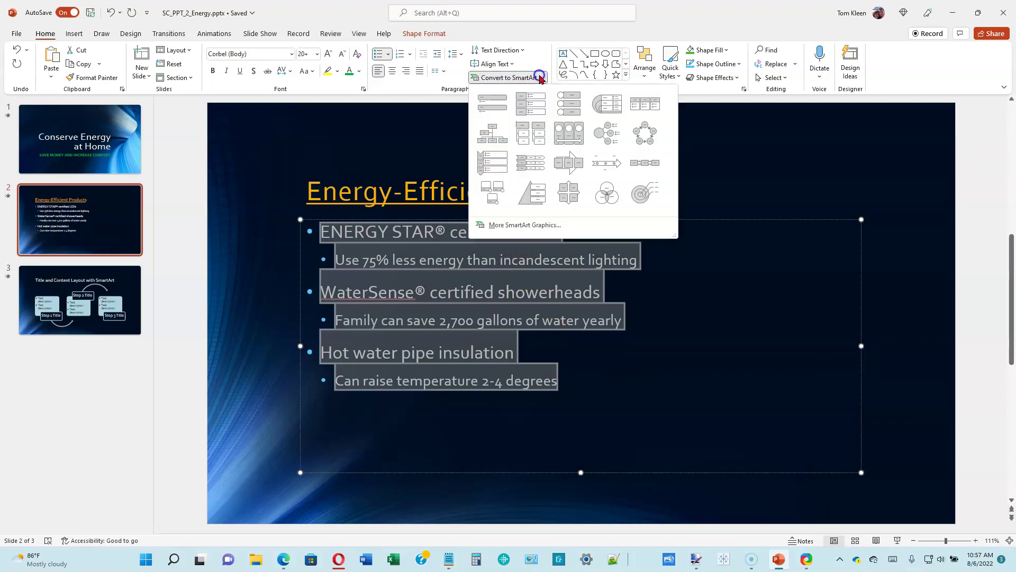
left_click(540, 227)
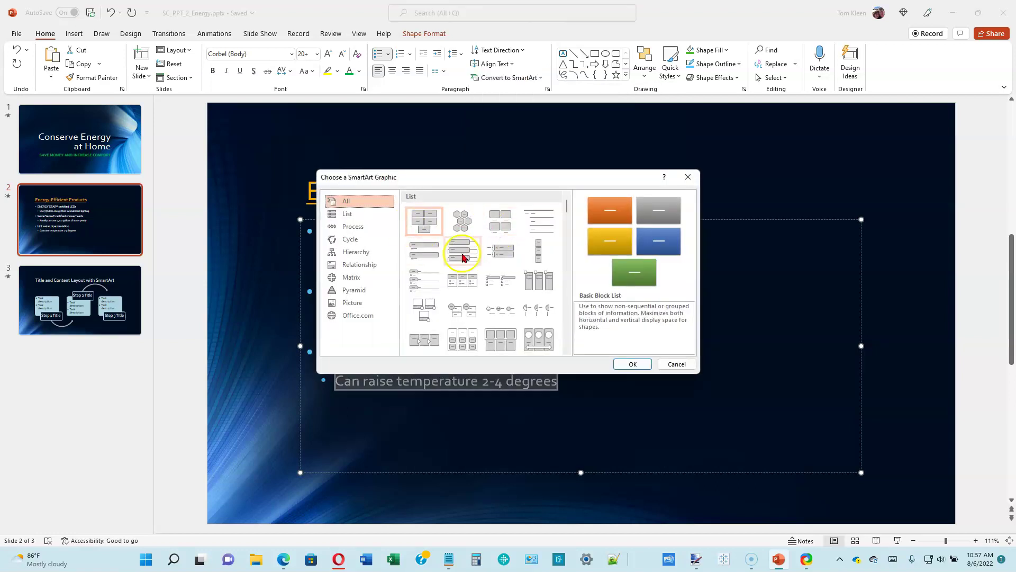
left_click(348, 215)
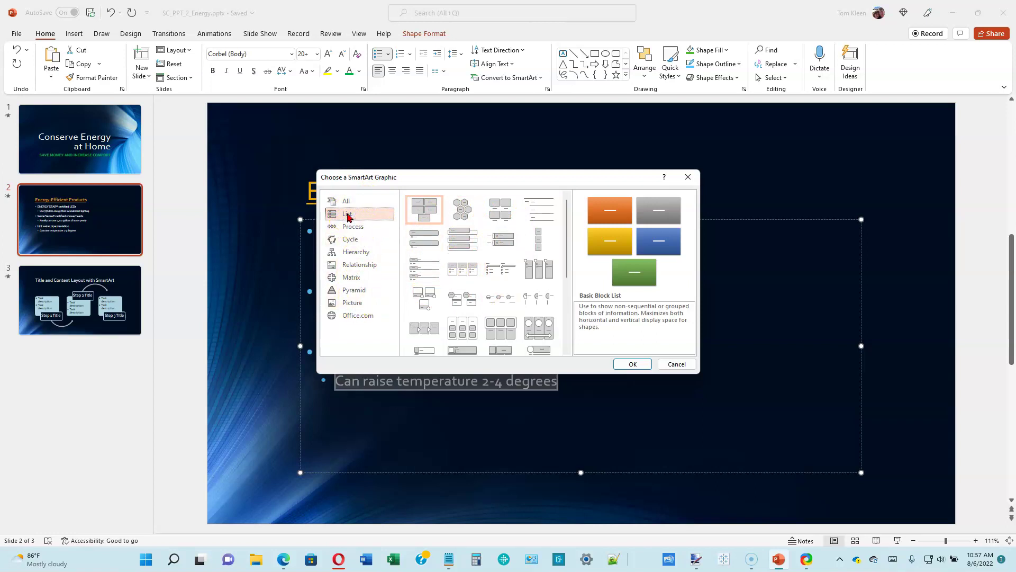
left_click(460, 241)
left_click(637, 366)
left_click(549, 309)
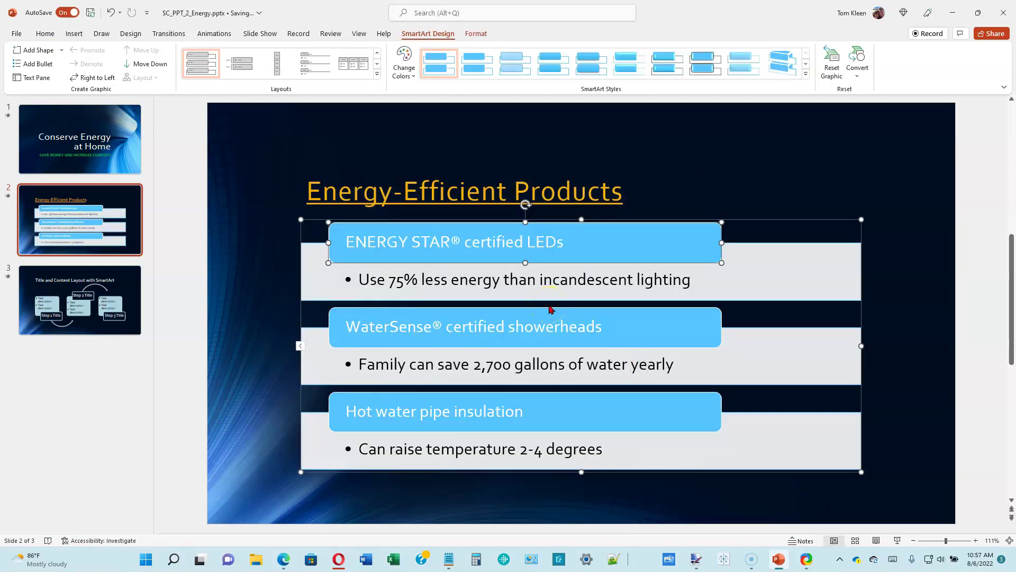
left_click(390, 312)
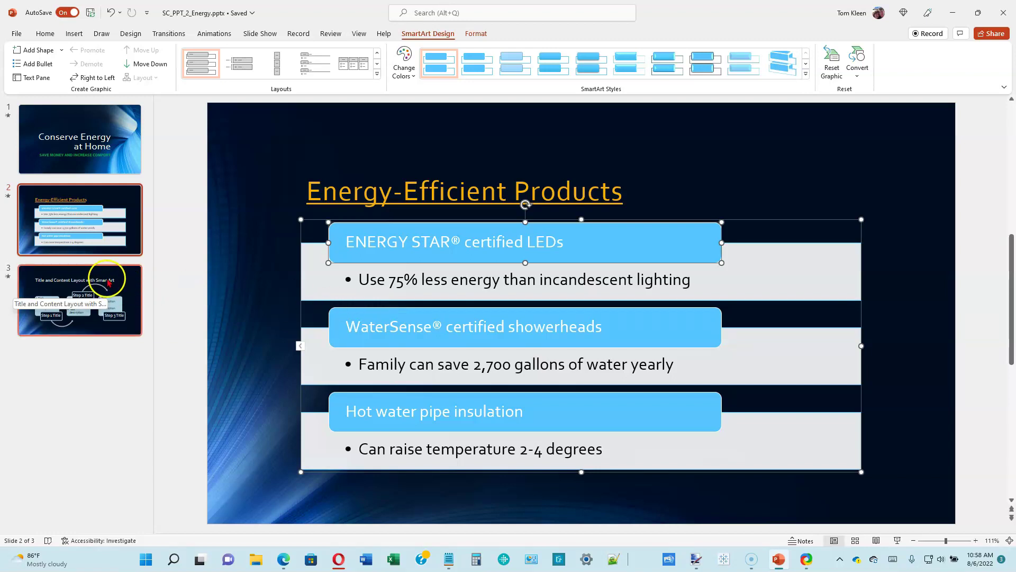
On slide 3, change the SmartArt step titles to Appliances, Windows and Lighting, then show the Text Pane
left_click(91, 281)
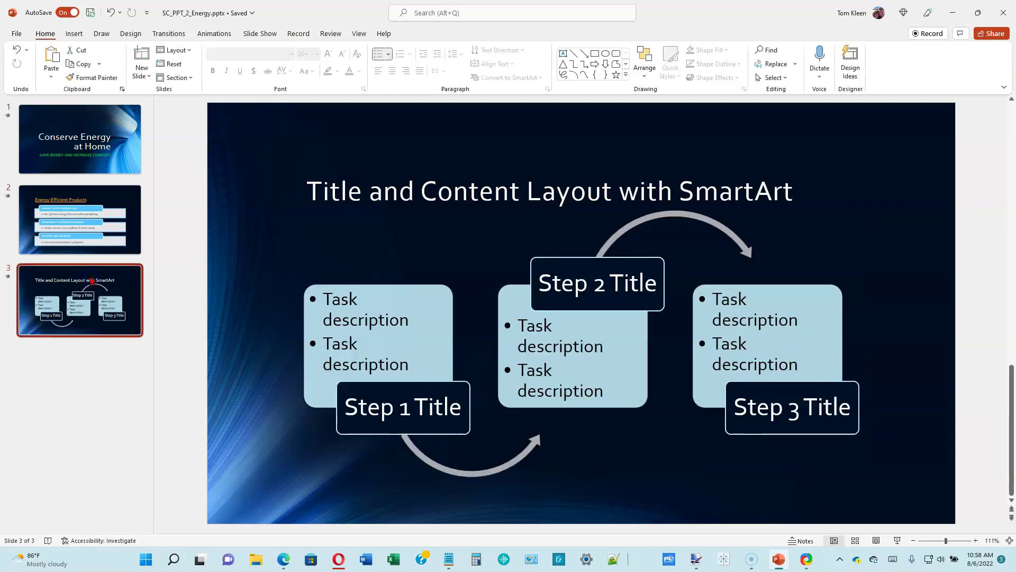
left_click(351, 409)
left_click_drag(343, 408, 444, 414)
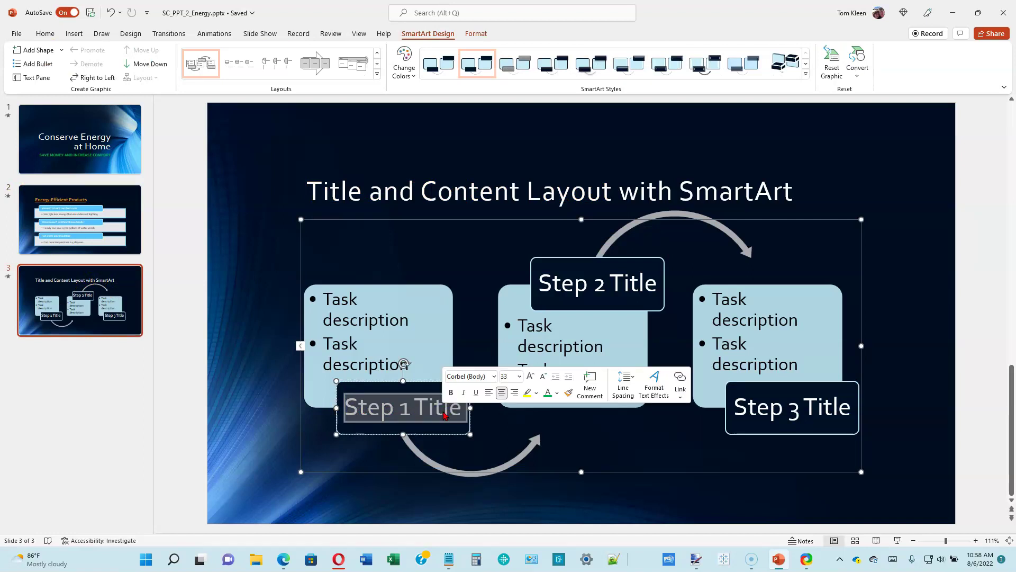
type("Appliances")
left_click(625, 300)
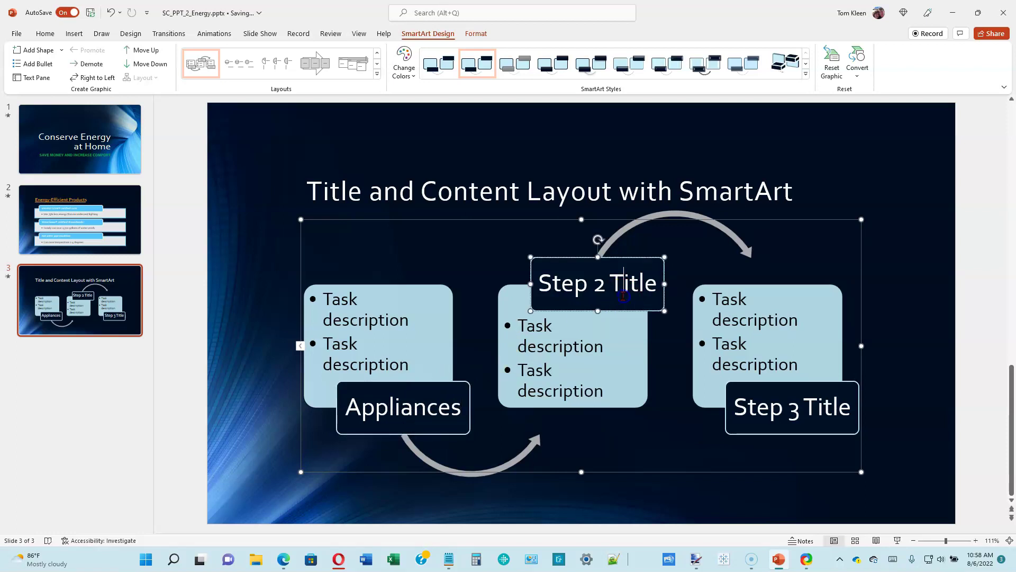
left_click_drag(543, 286, 645, 286)
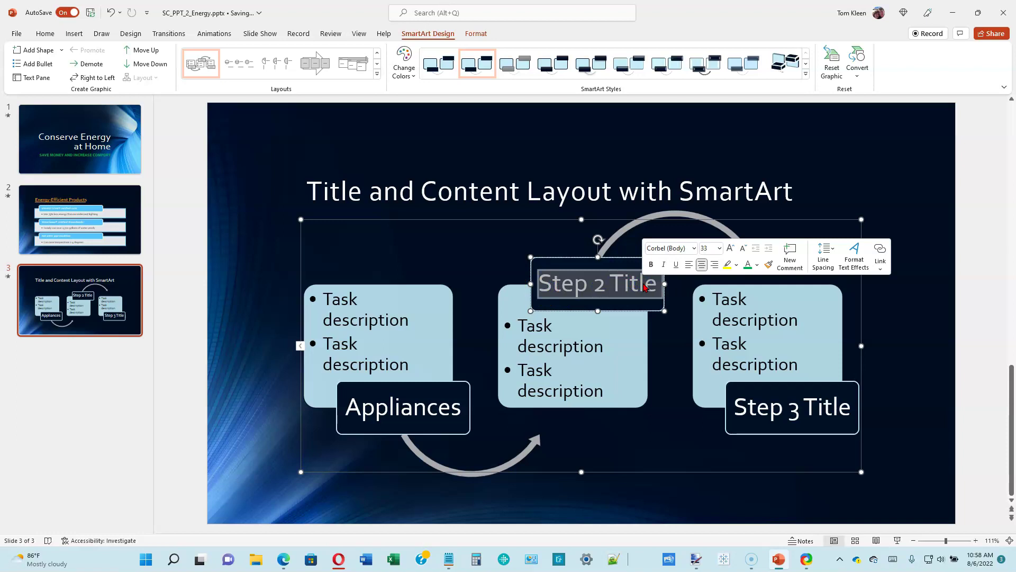
type("Windows")
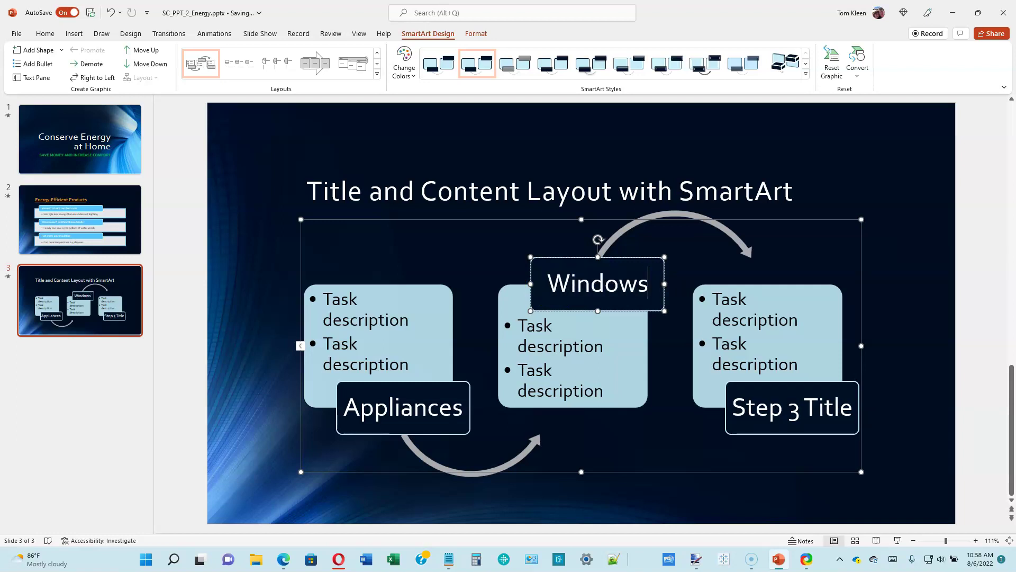
left_click_drag(738, 410, 827, 409)
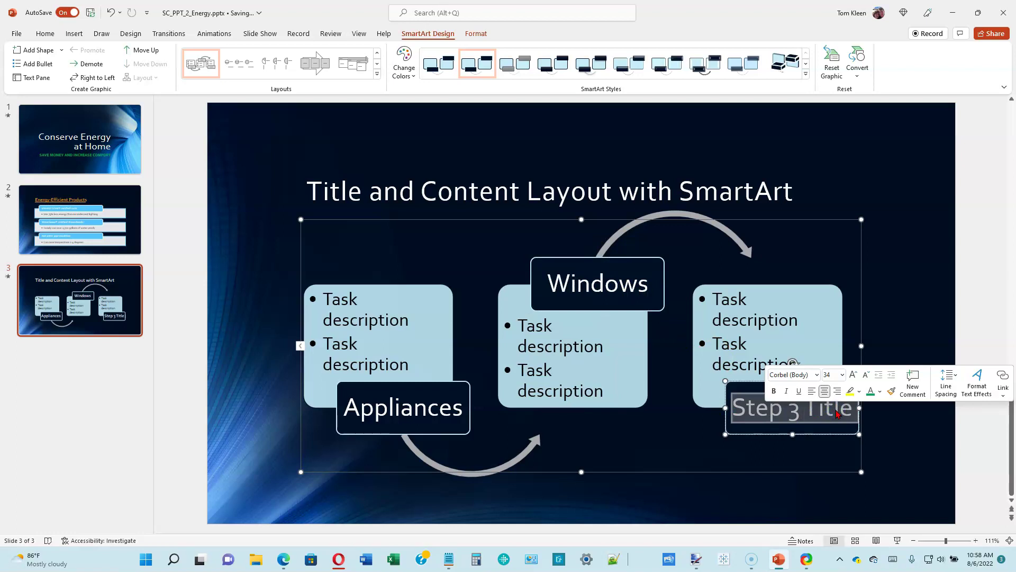
type("Lighting")
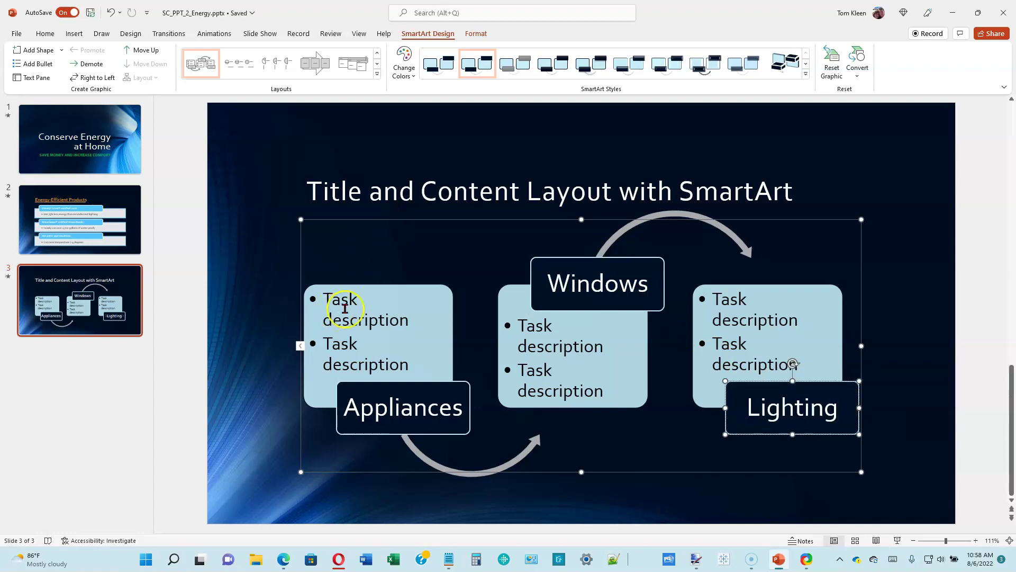
left_click(300, 347)
left_click(193, 328)
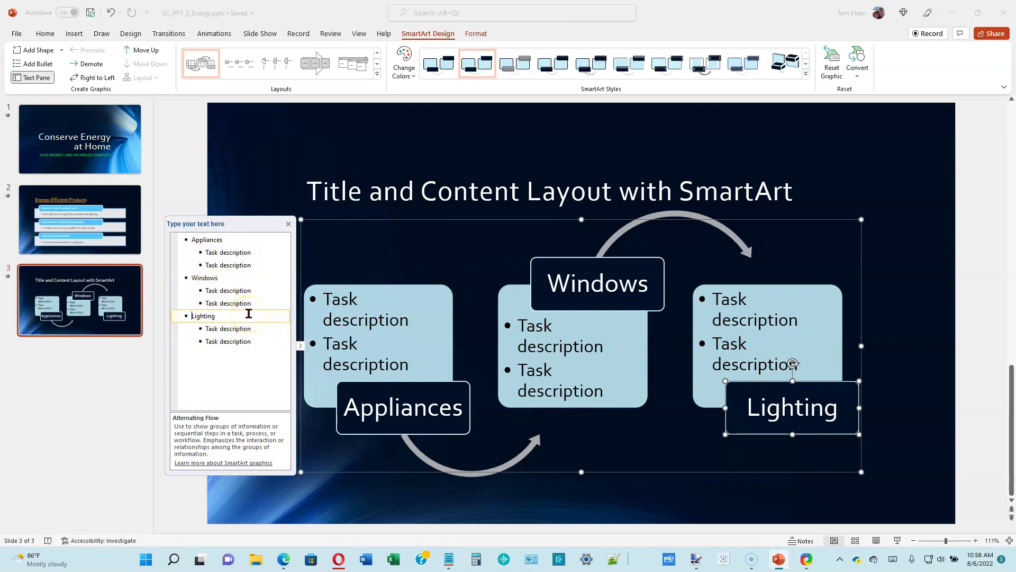
Replace the Appliances tasks with 'Unplug when not in use' and 'Ask about rebates'
triple_click(245, 253)
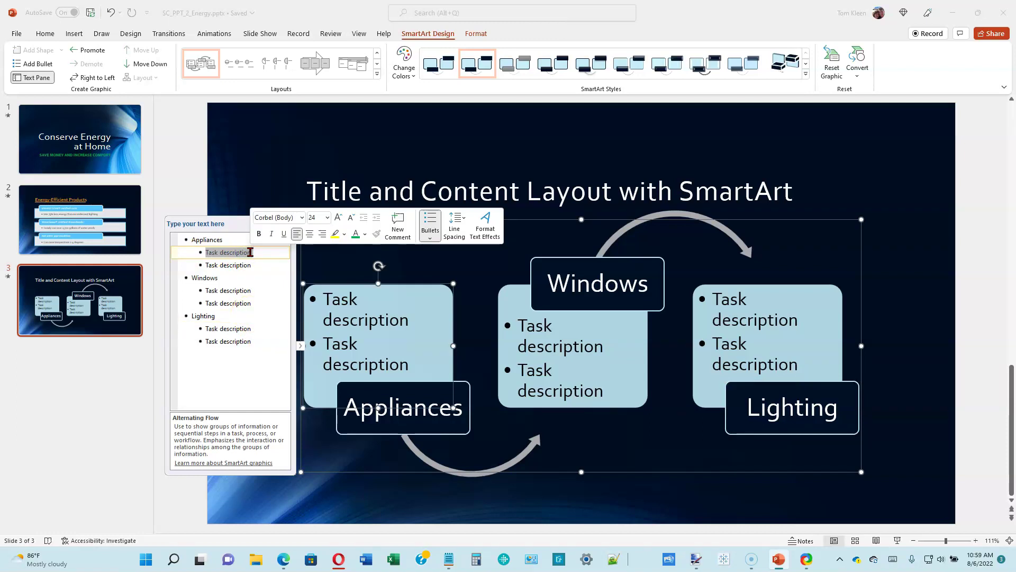
type("Unplug when not in use")
key("Down")
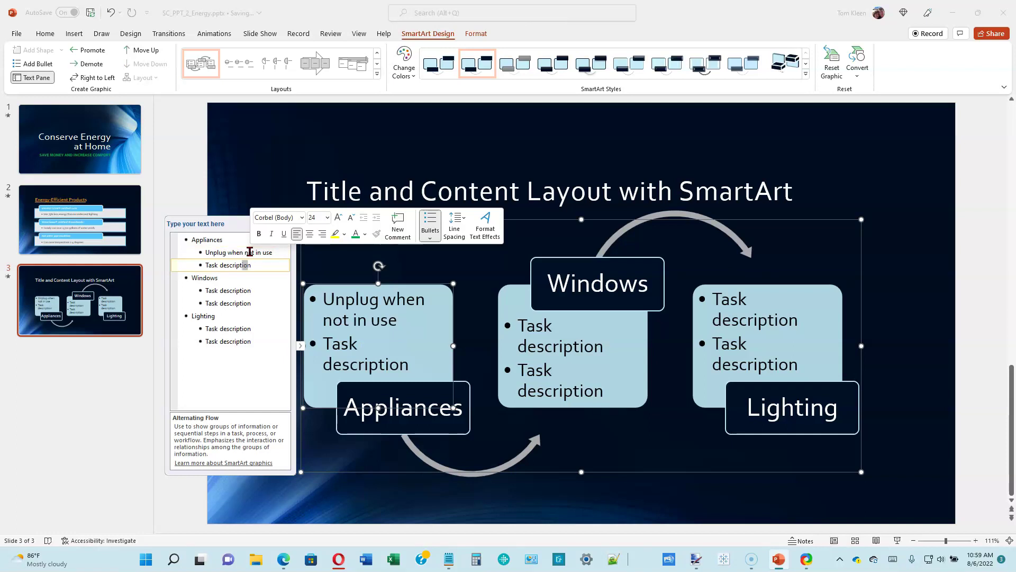
key("Home")
key("Delete")
key("Delete")
key("Delete")
key("Delete")
key("Delete")
key("Delete")
key("Delete")
key("Delete")
key("Delete")
key("Delete")
key("Delete")
key("Delete")
key("Delete")
key("Delete")
key("Delete")
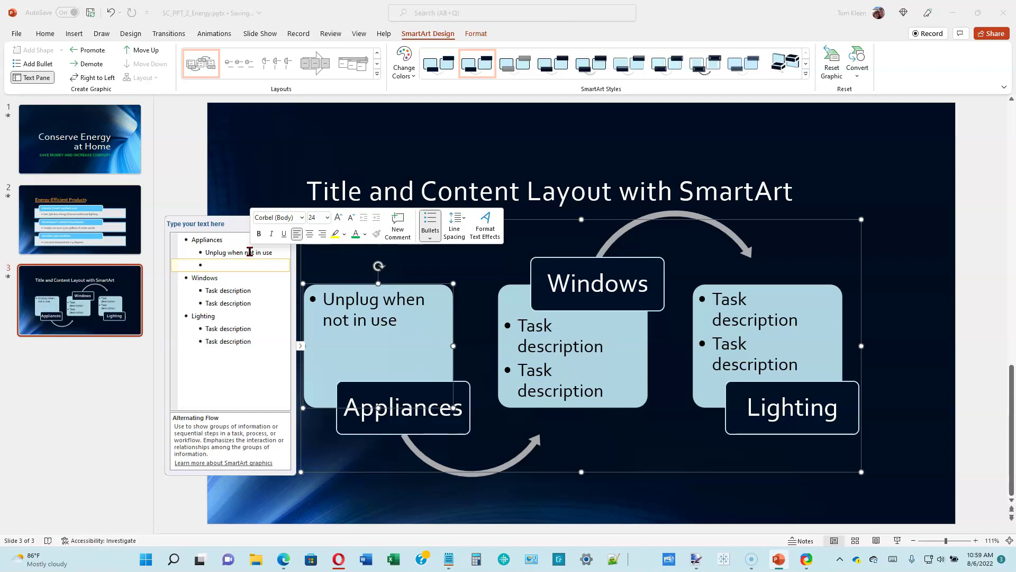
type("Ask about rebates")
left_click(203, 246)
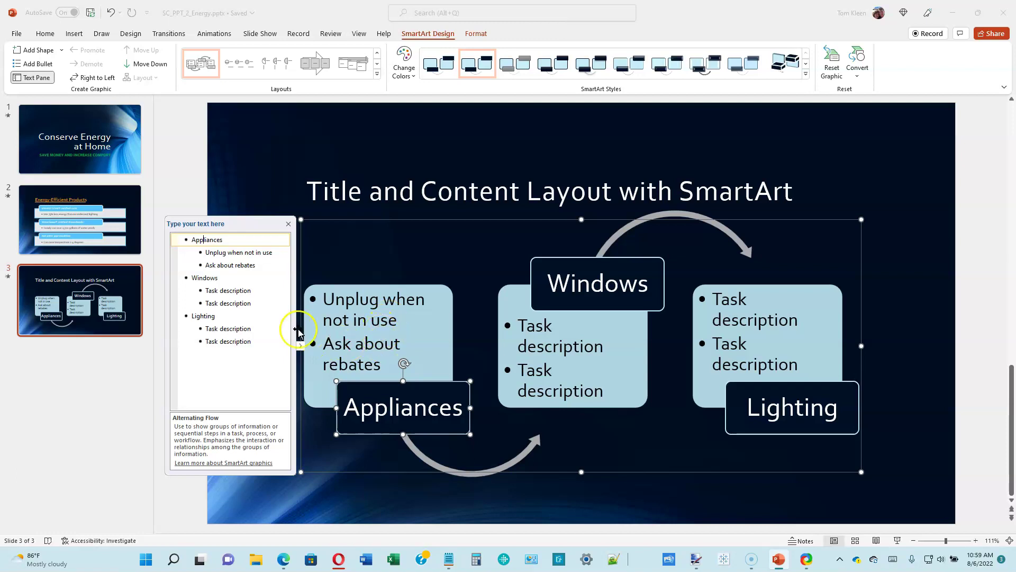
Set the Windows tasks to 'Seal leaks' and 'Close curtains at night in winter'
left_click_drag(206, 290, 260, 290)
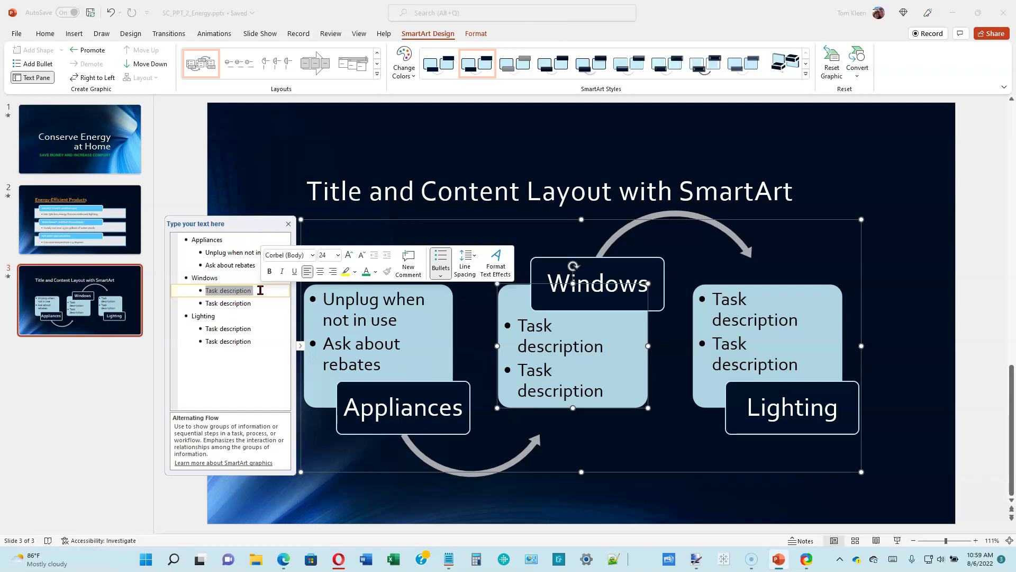
type("Seal leaks")
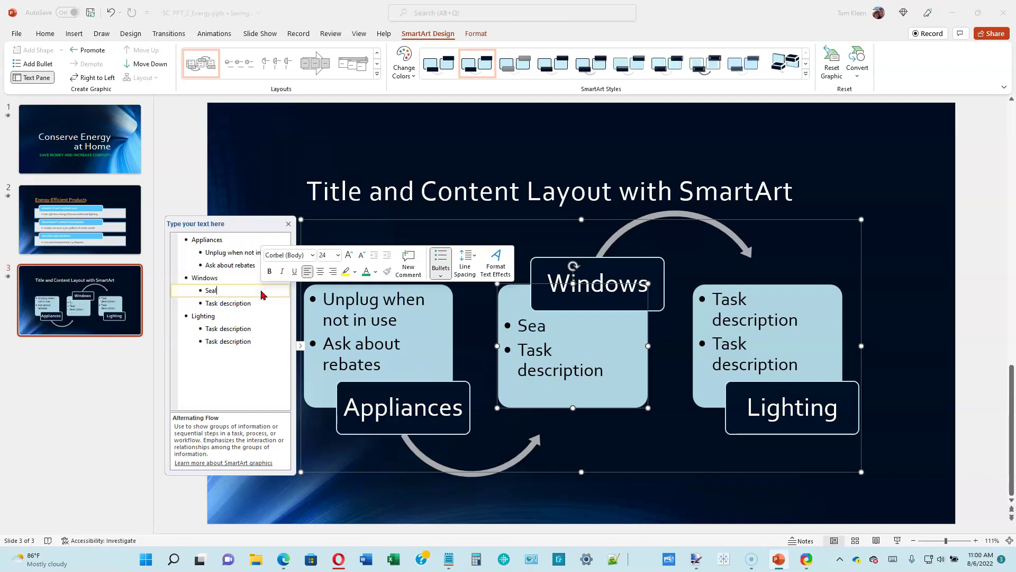
triple_click(212, 302)
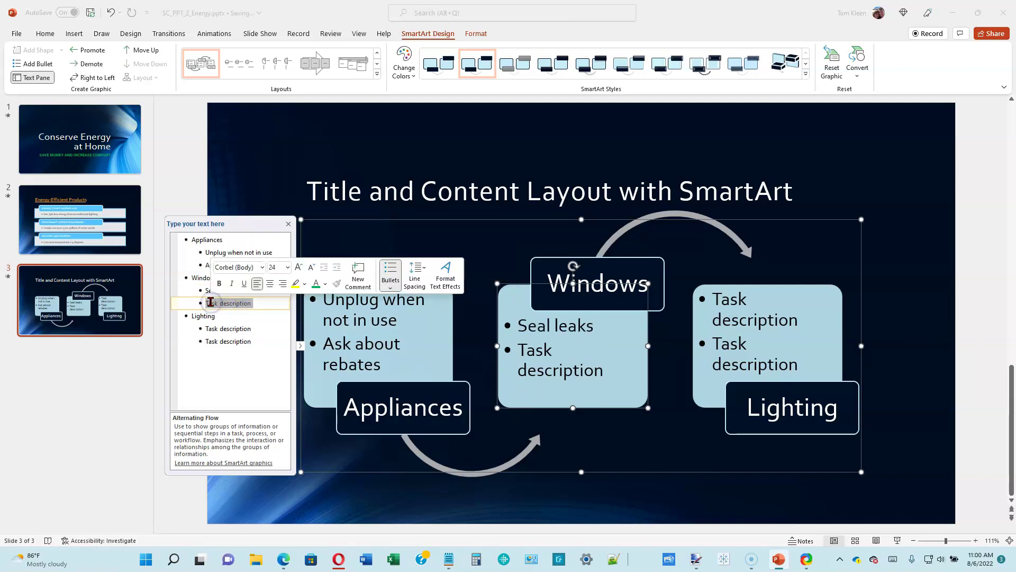
type("Close")
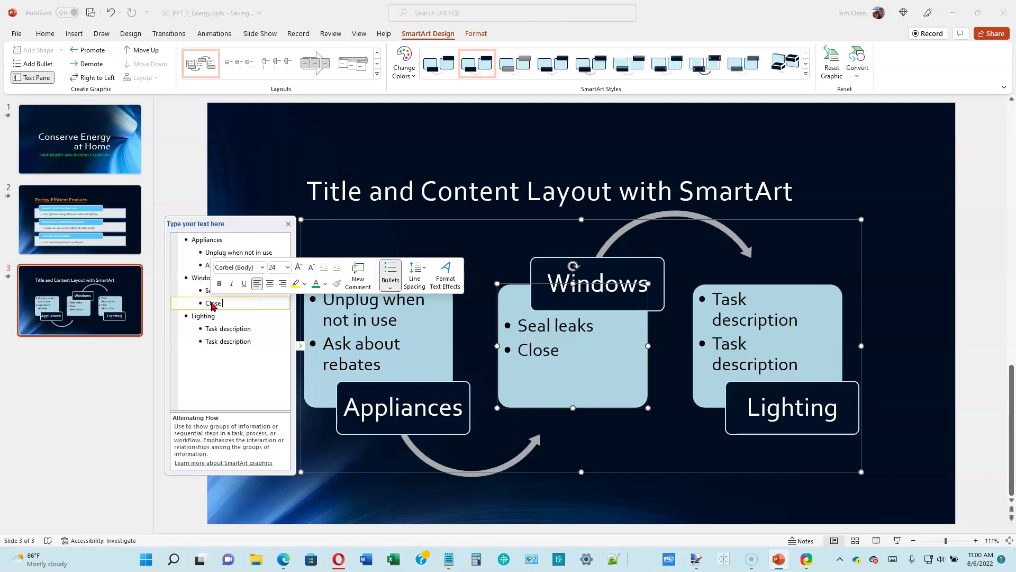
type(" curtains at night in winter")
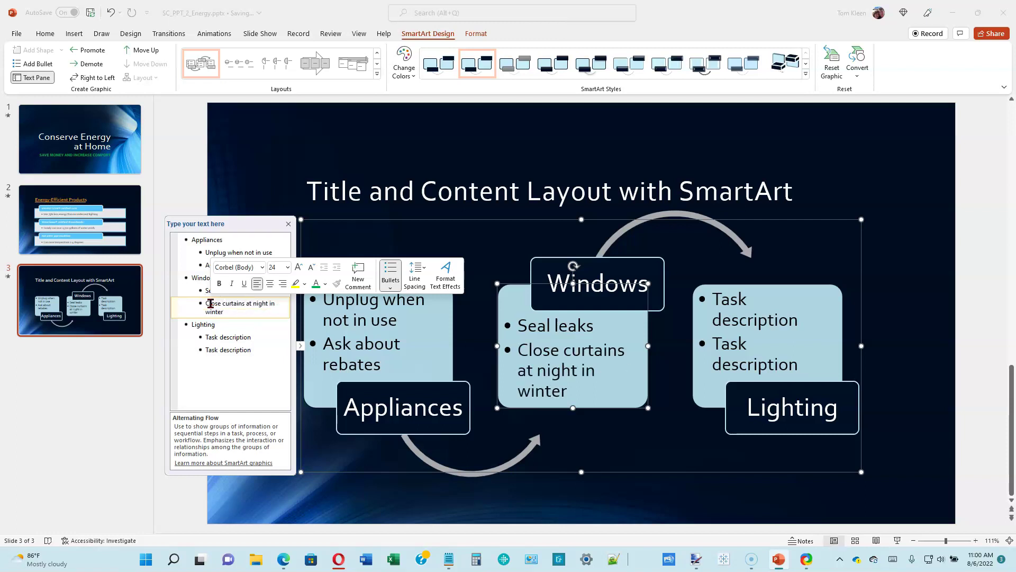
Give Lighting the tasks 'Buy LEDs' and 'Use indoors and outdoors', replacing the leftover placeholder
left_click_drag(206, 337, 256, 336)
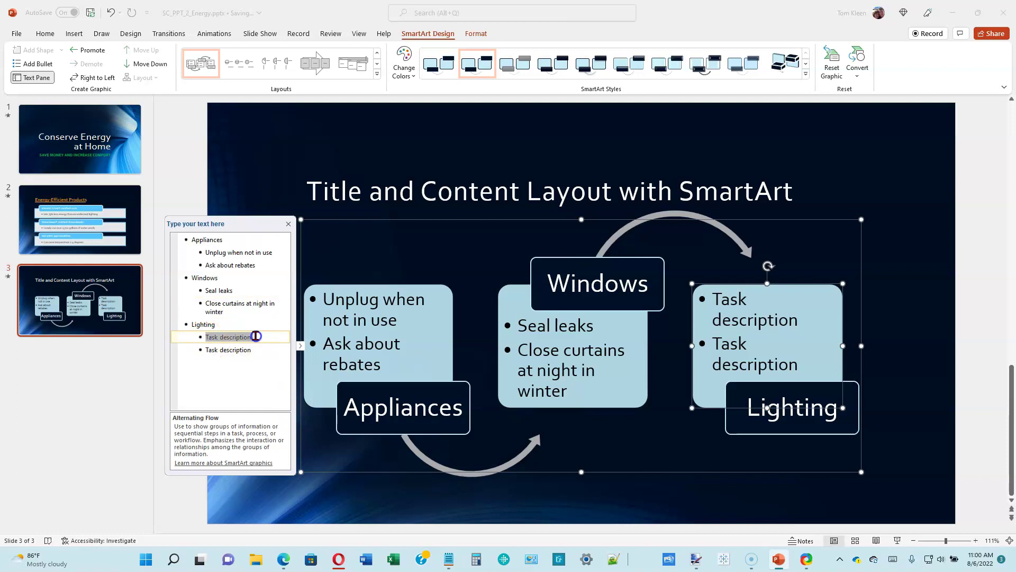
type("Buy LEDs")
key("Down")
key("End")
key("shift+Home")
key("BackSpace")
key("BackSpace")
key("Return")
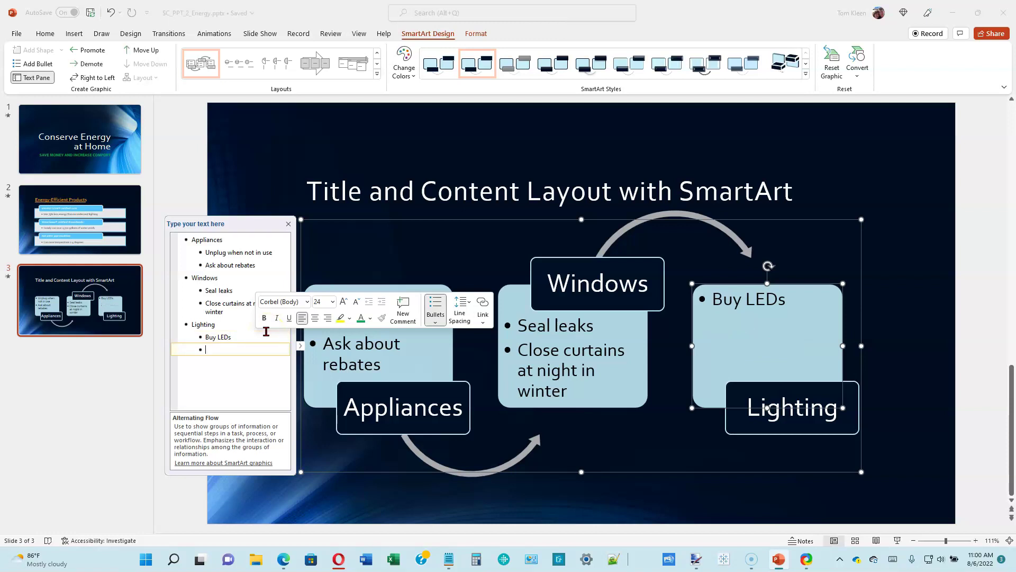
type("Use indoors and outdoors")
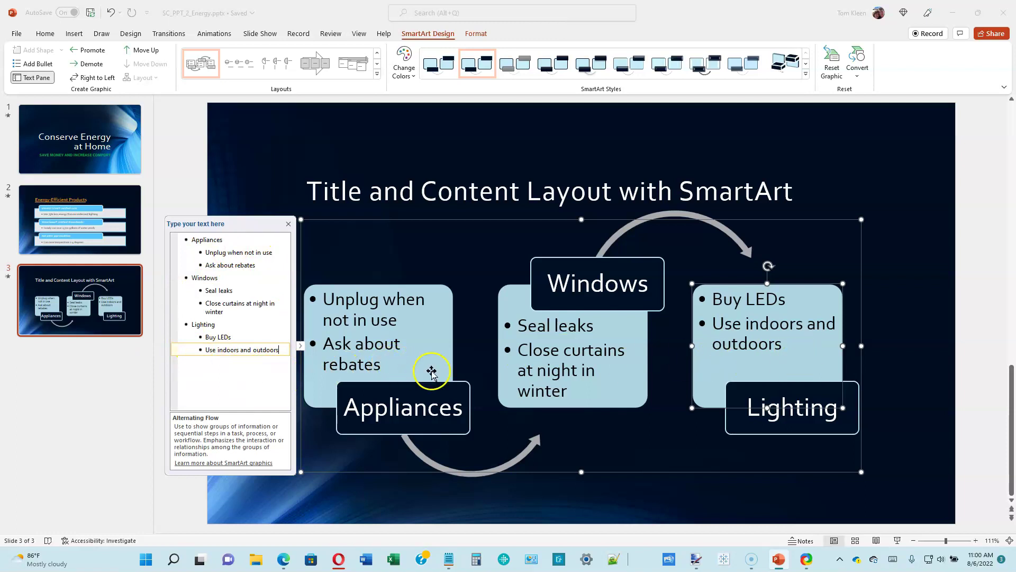
left_click(300, 347)
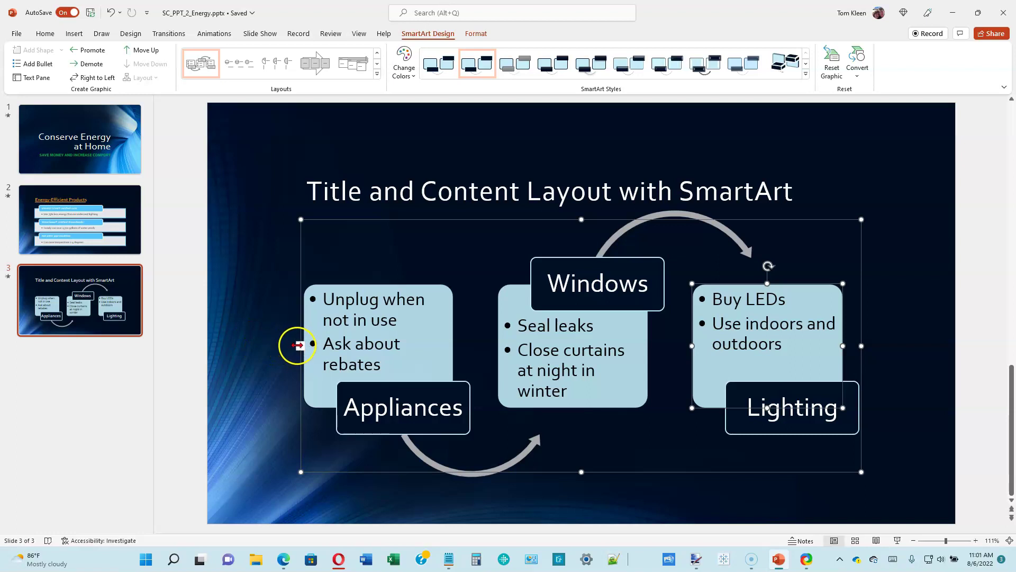
left_click(300, 348)
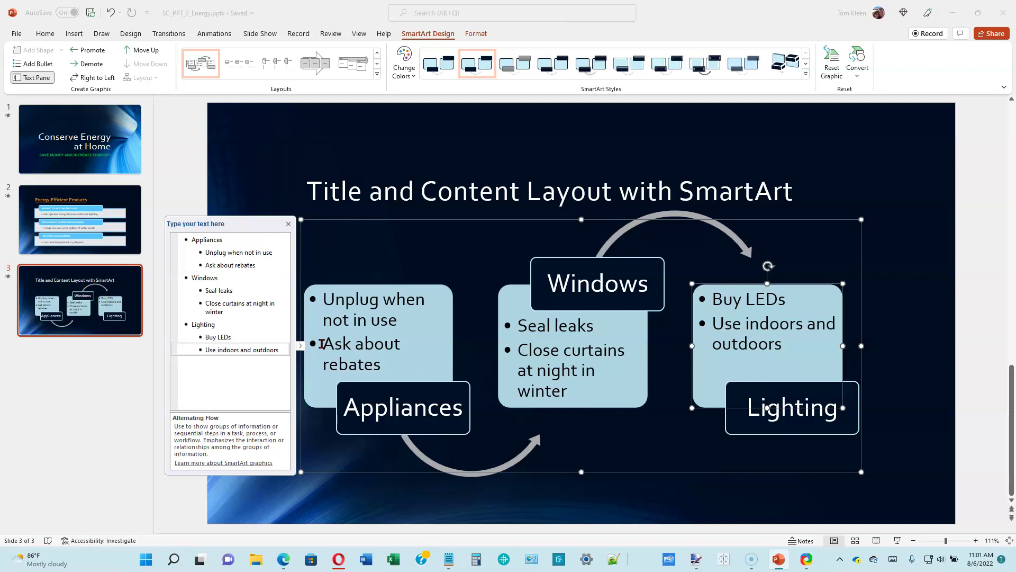
Select every shape in the slide 3 SmartArt and apply Bold and Text Shadow
left_click(300, 345)
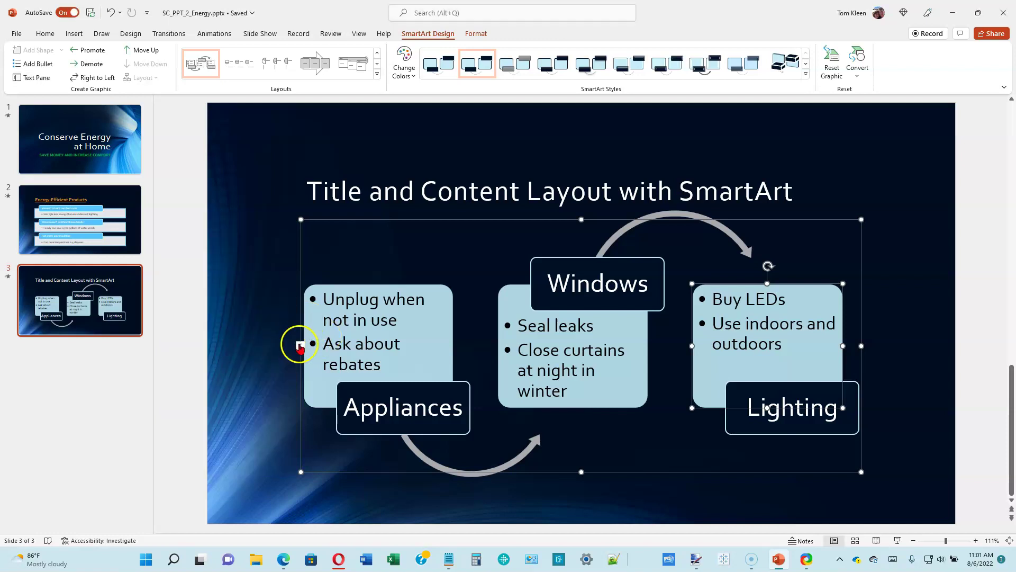
left_click(47, 33)
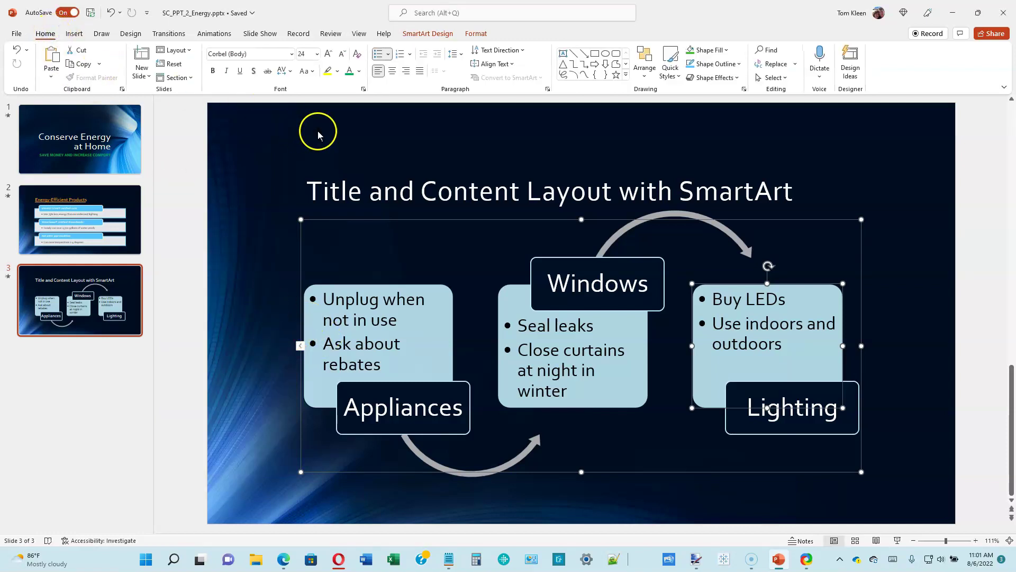
left_click(786, 78)
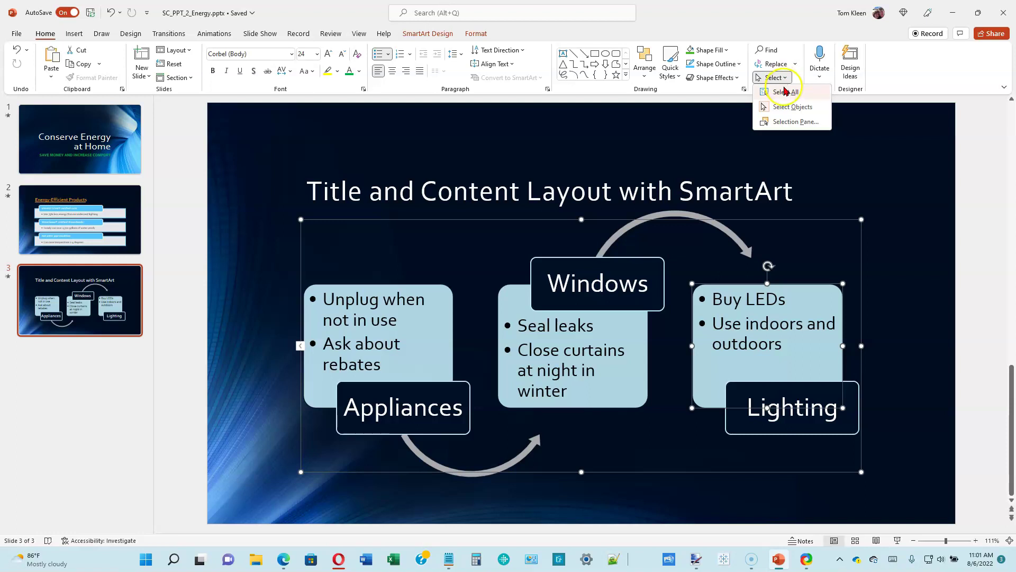
left_click(786, 91)
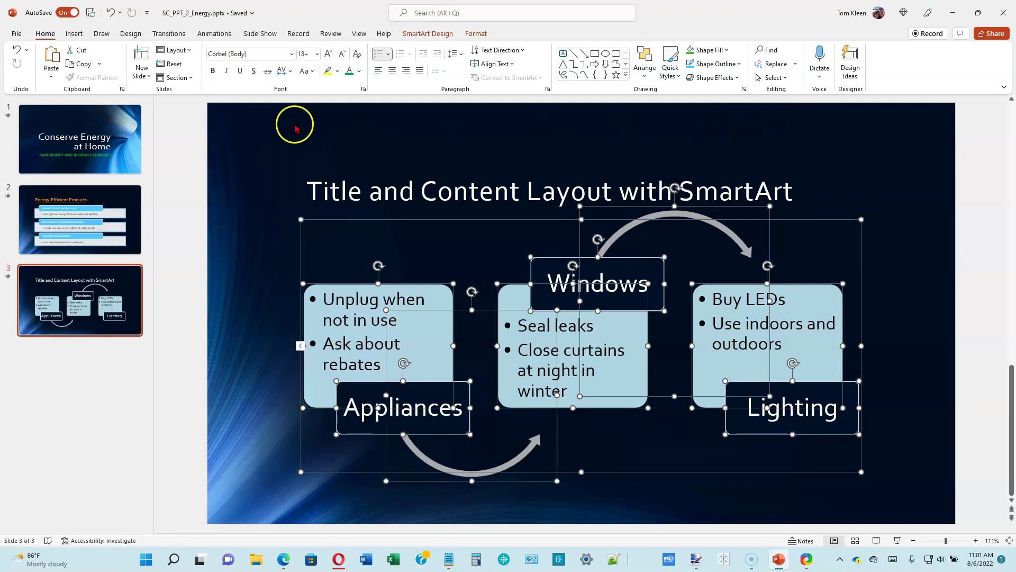
left_click(214, 73)
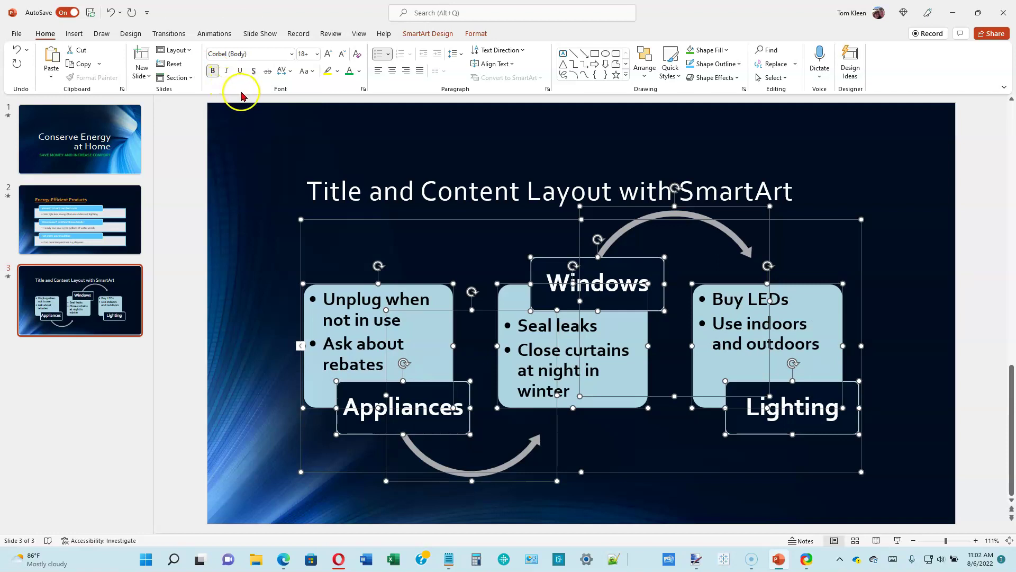
left_click(255, 75)
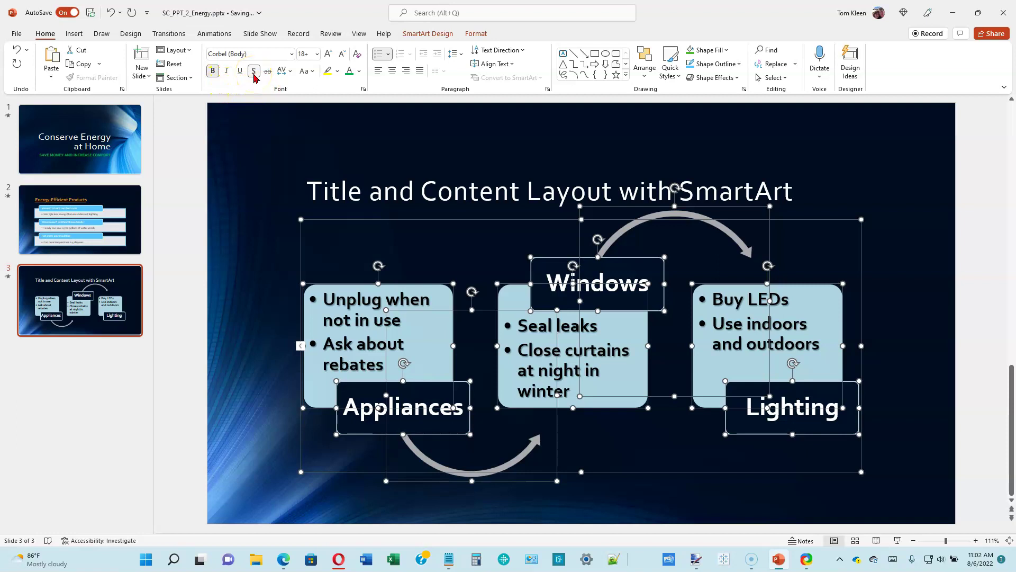
left_click(277, 204)
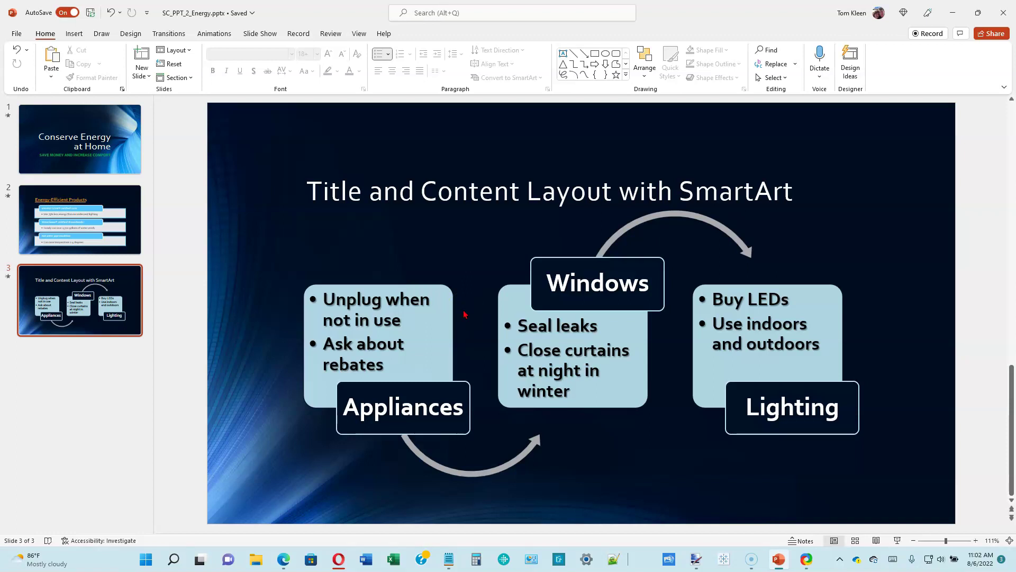
left_click(128, 292)
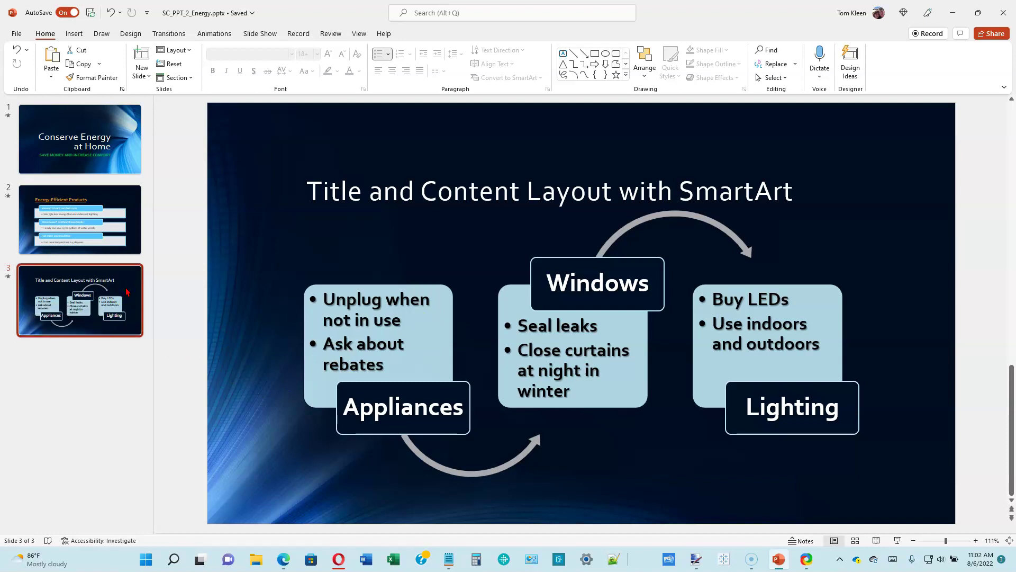
Switch the Appliances/Windows/Lighting SmartArt to the List category's Target List layout
left_click(358, 258)
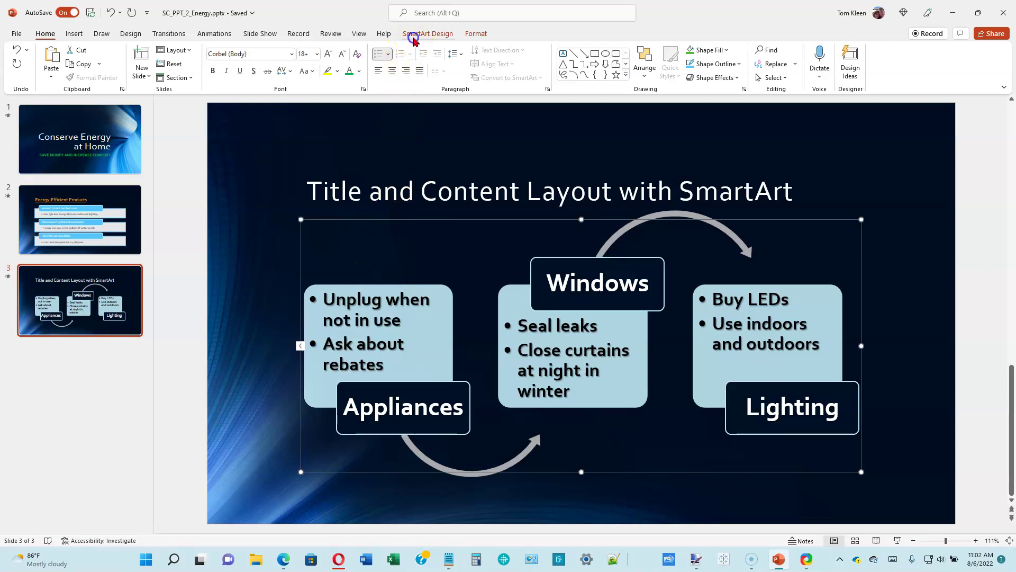
left_click(415, 37)
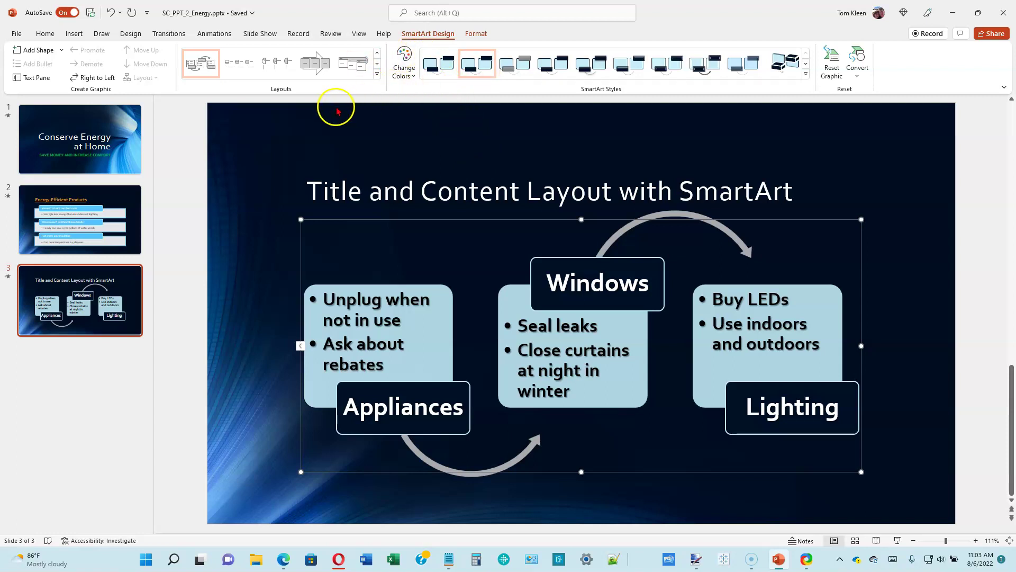
left_click(379, 78)
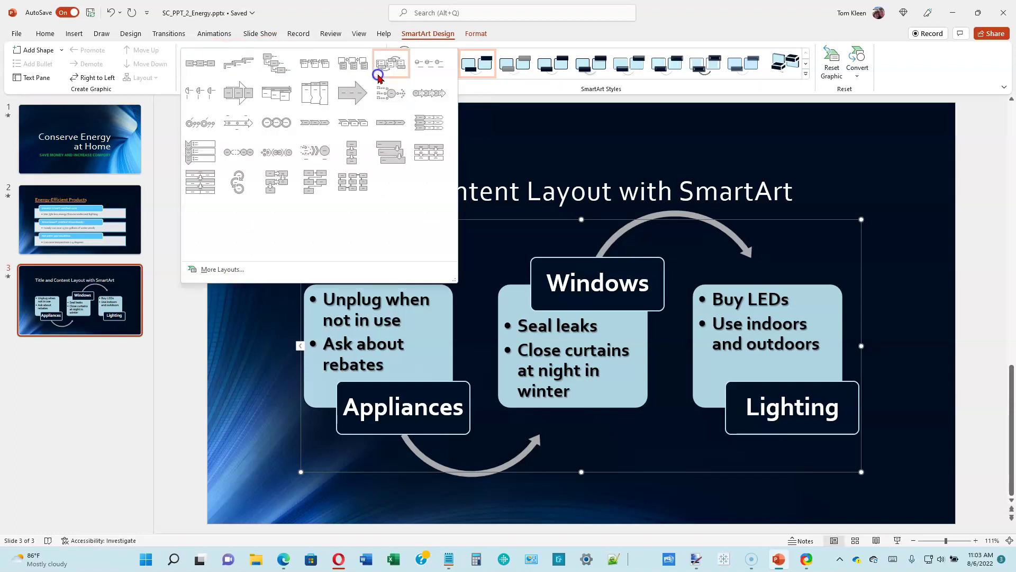
left_click(223, 269)
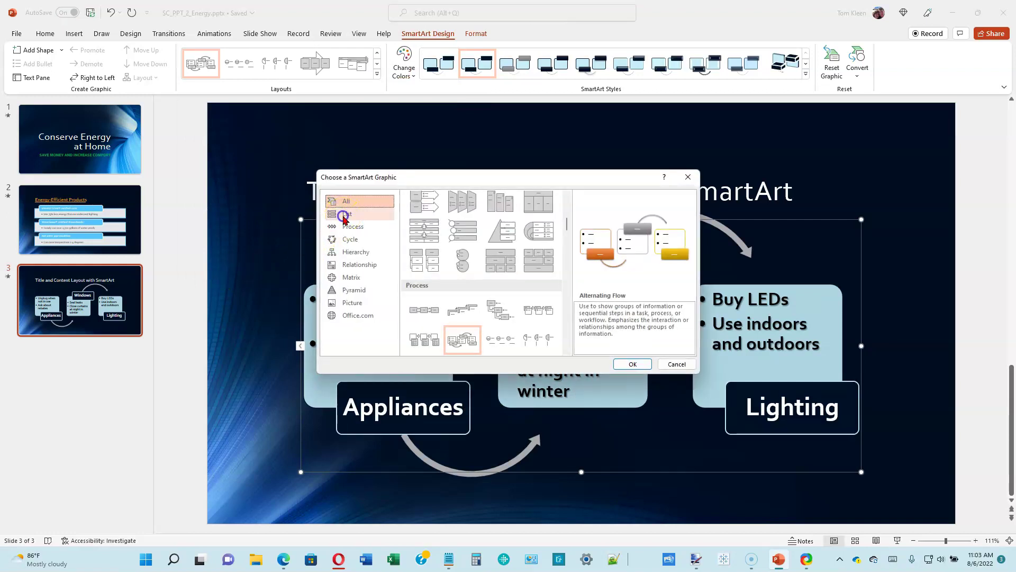
left_click(344, 215)
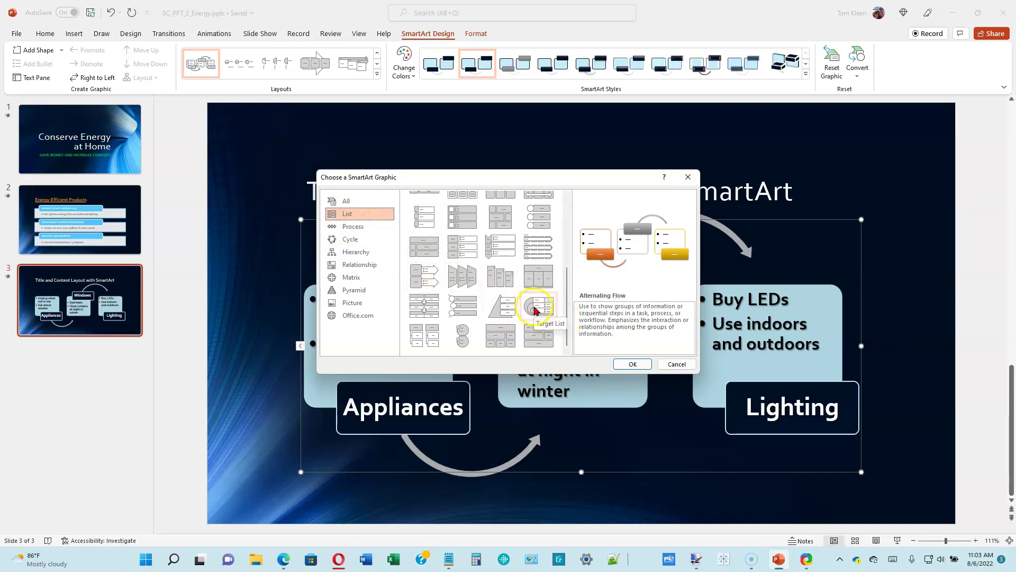
left_click(533, 307)
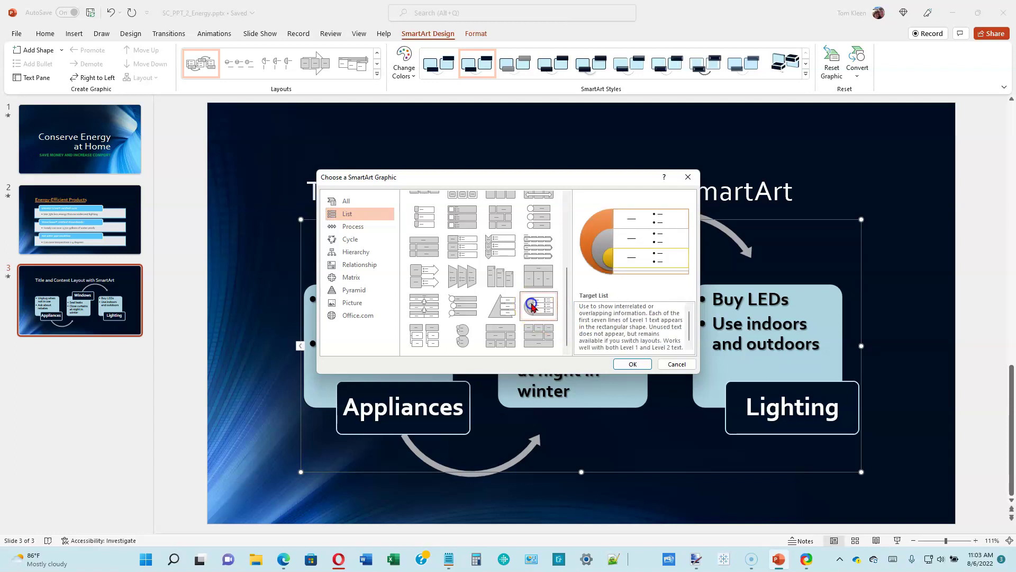
left_click(629, 364)
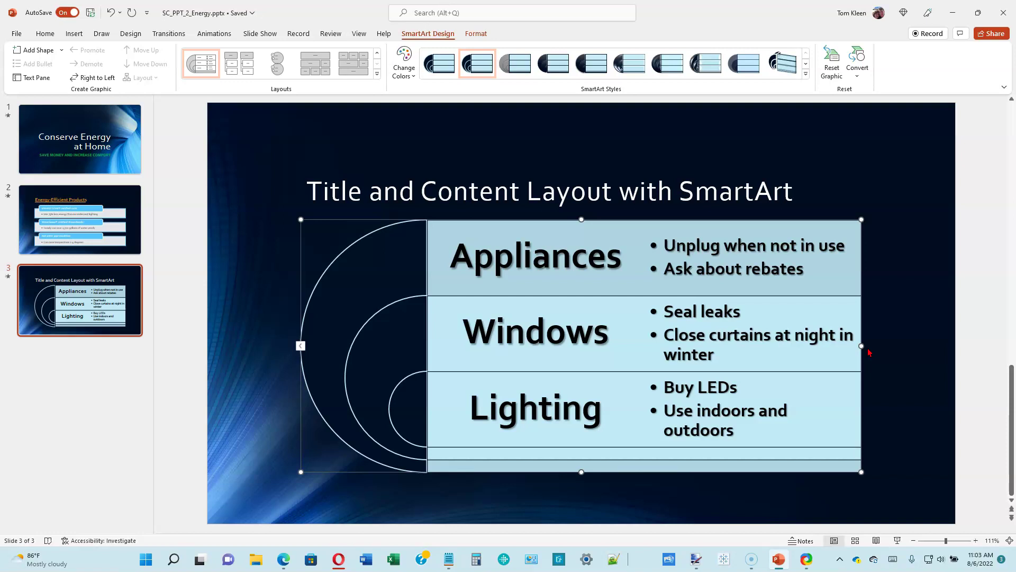
left_click(655, 197)
Replace the slide 3 placeholder title text with 'Tips to Save Energy'
left_click_drag(310, 193, 845, 187)
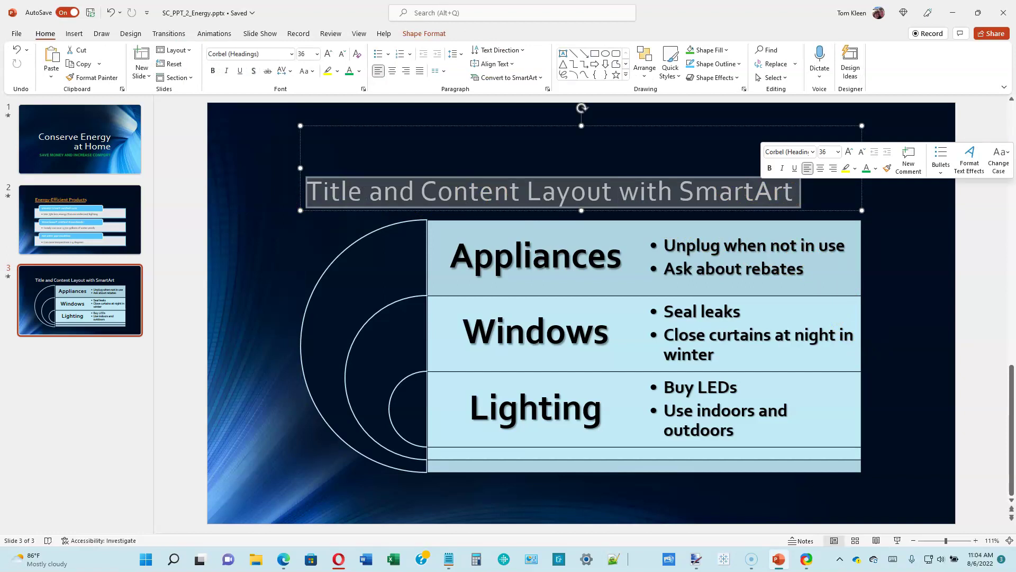
type("Tips to Save Energy")
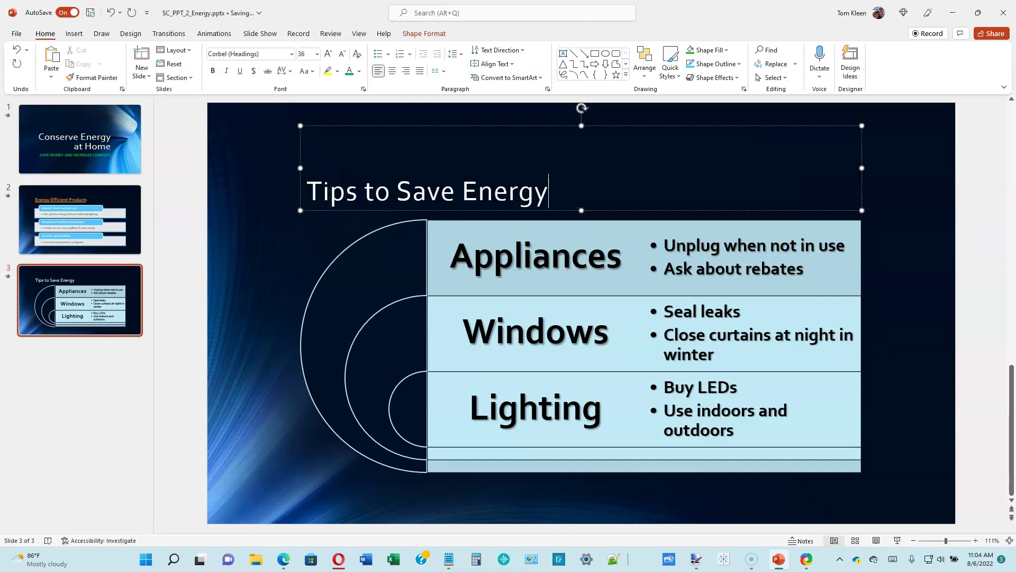
left_click(114, 318)
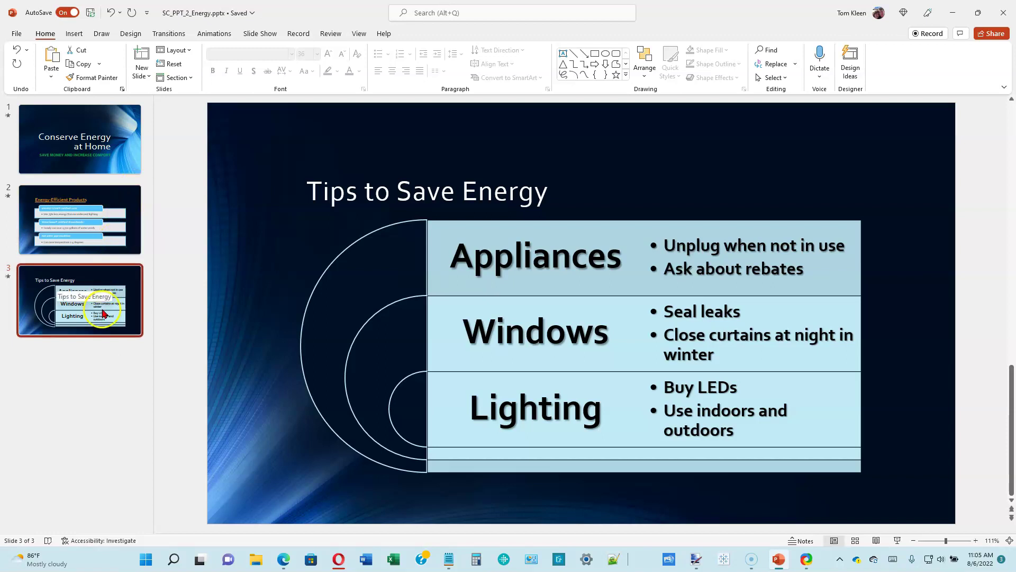
Insert a Title and Content slide after slide 3, duplicate it, and select slide 4
left_click(142, 76)
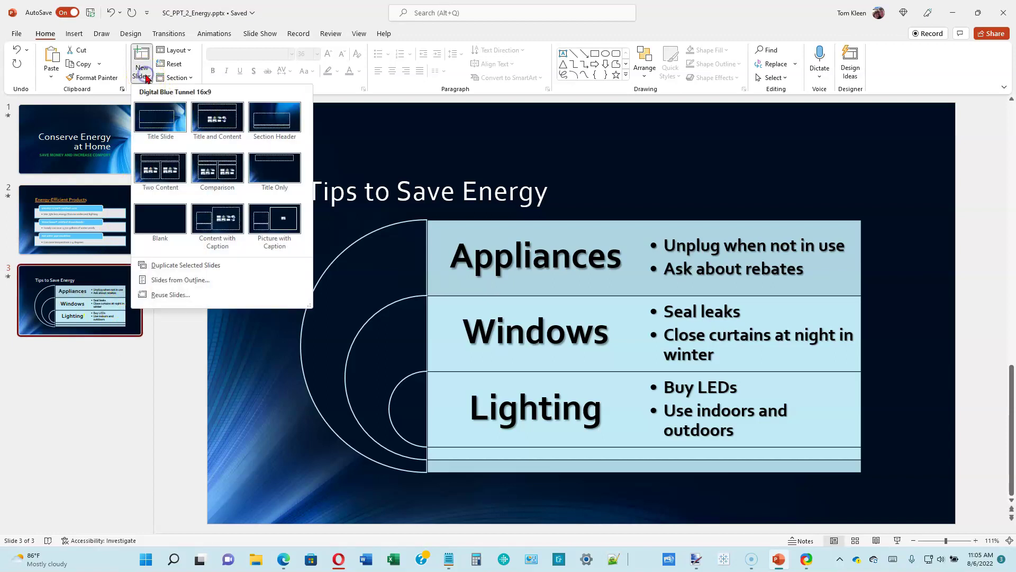
left_click(219, 124)
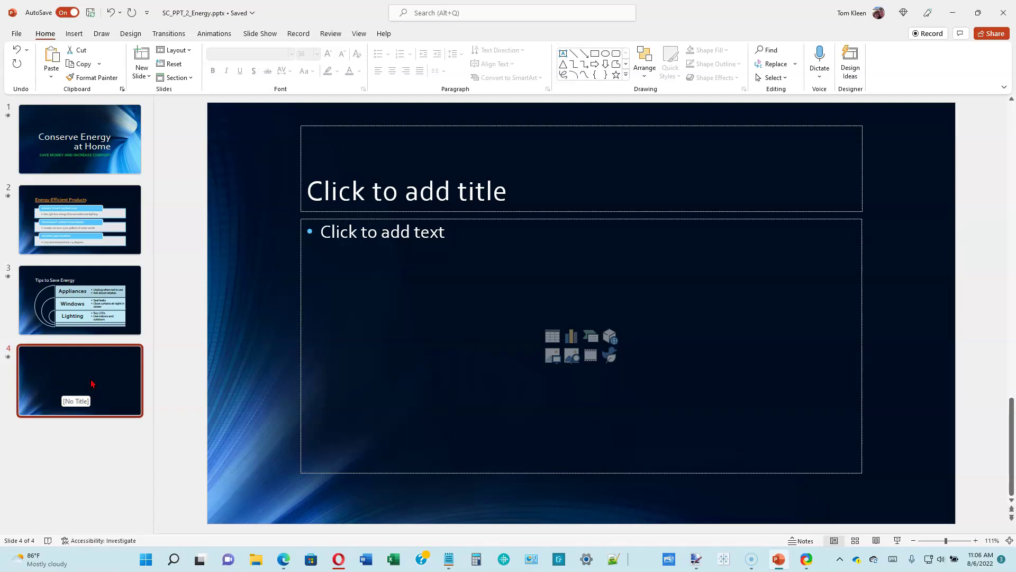
left_click(147, 77)
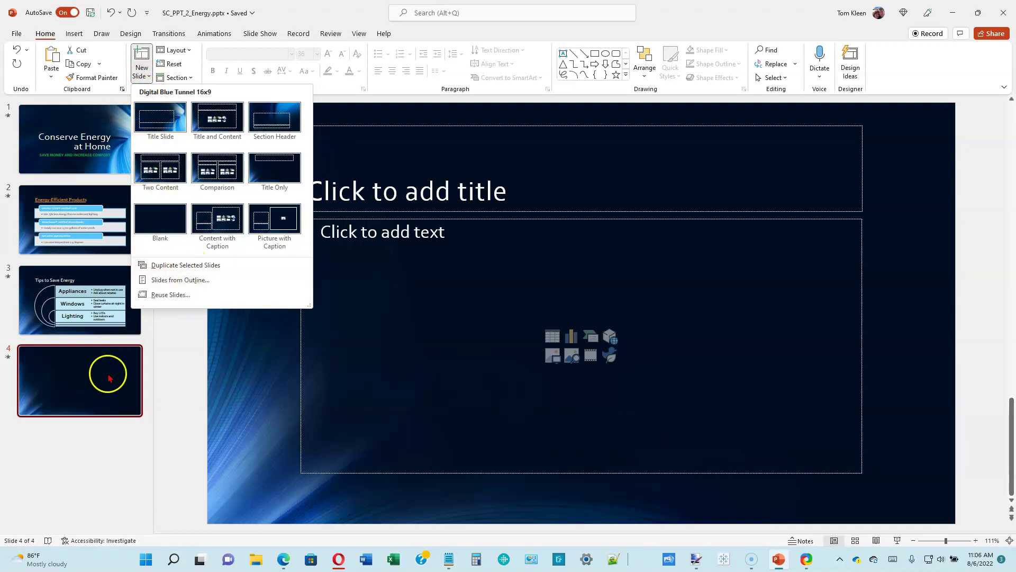
left_click(175, 264)
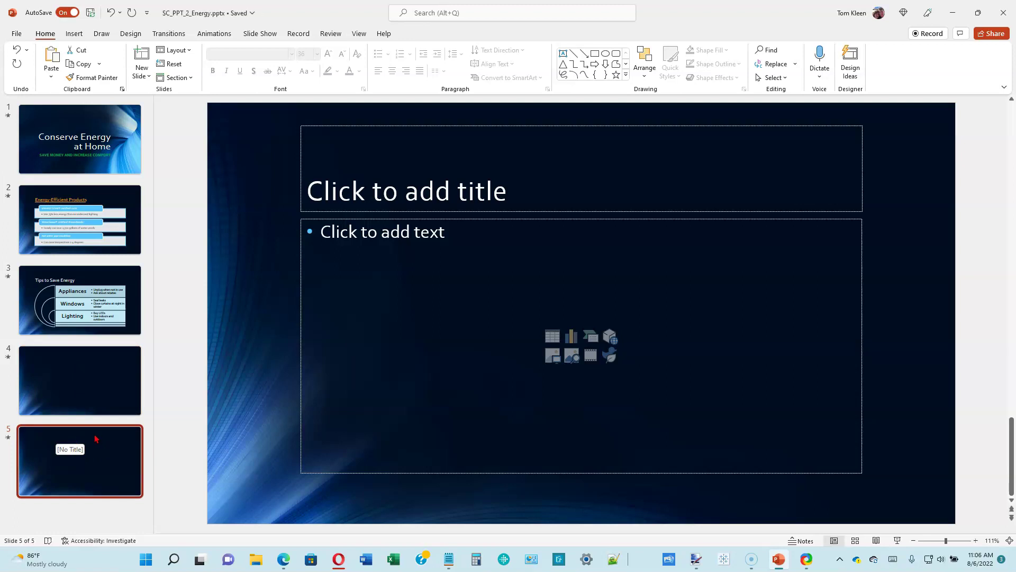
left_click(77, 389)
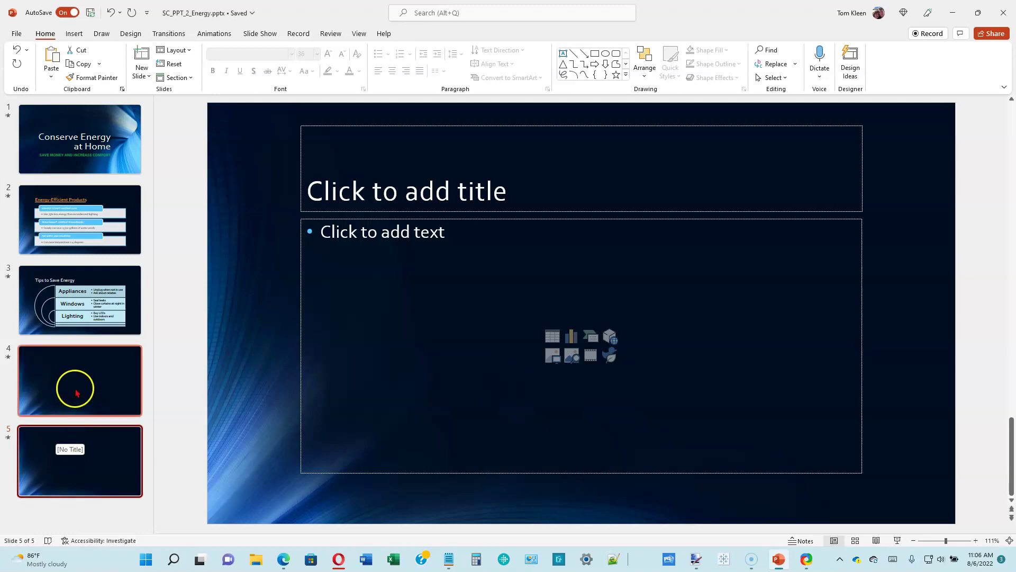
left_click(581, 343)
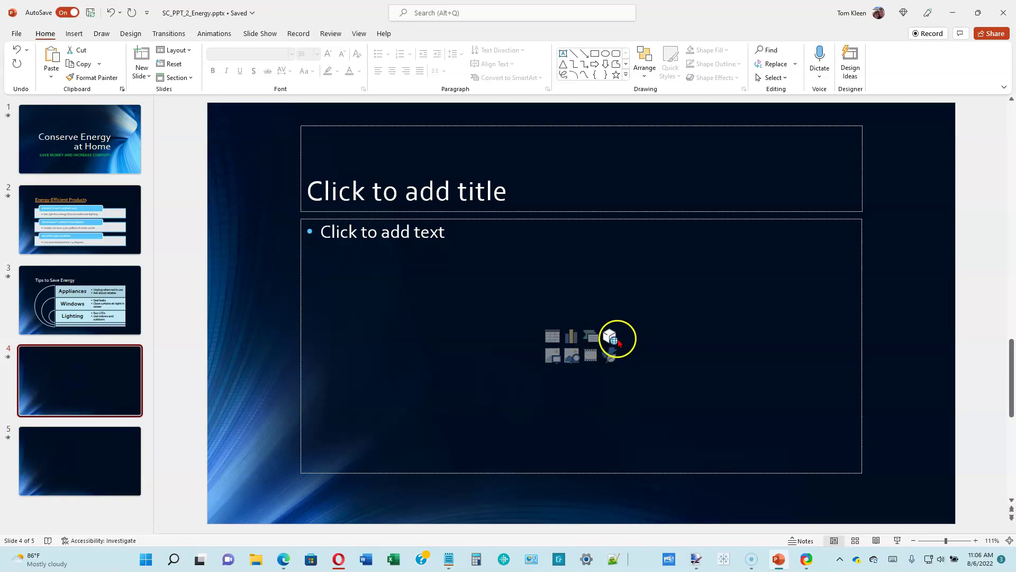
Insert the Process category's Upward Arrow SmartArt into slide 4's content placeholder
left_click(592, 337)
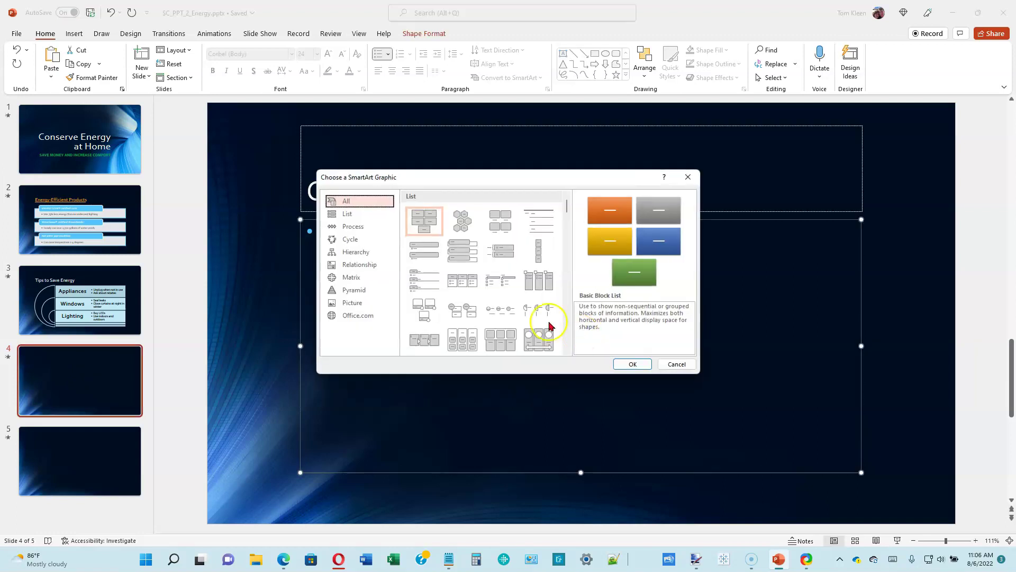
left_click(357, 228)
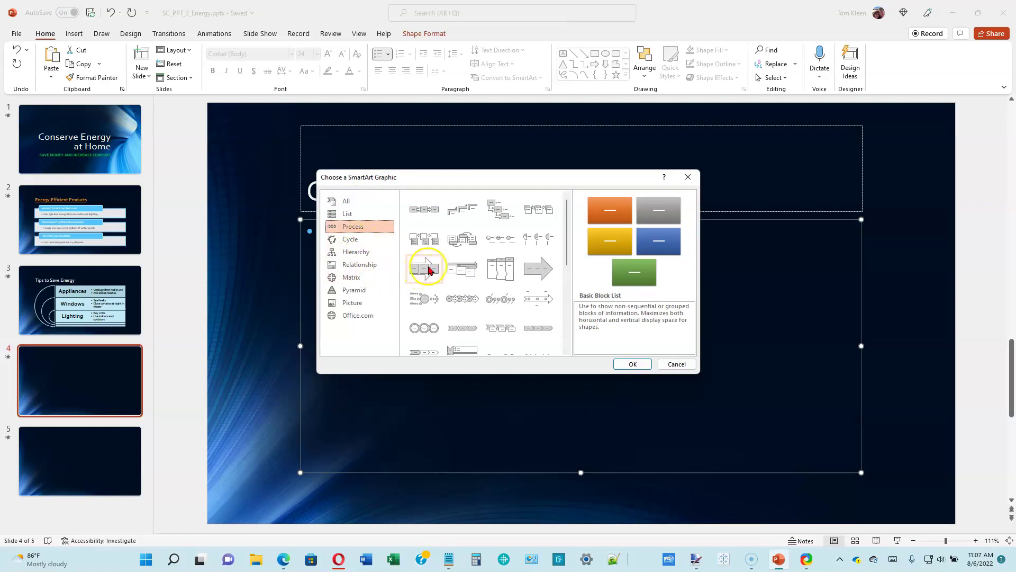
left_click_drag(567, 263, 570, 330)
left_click(467, 310)
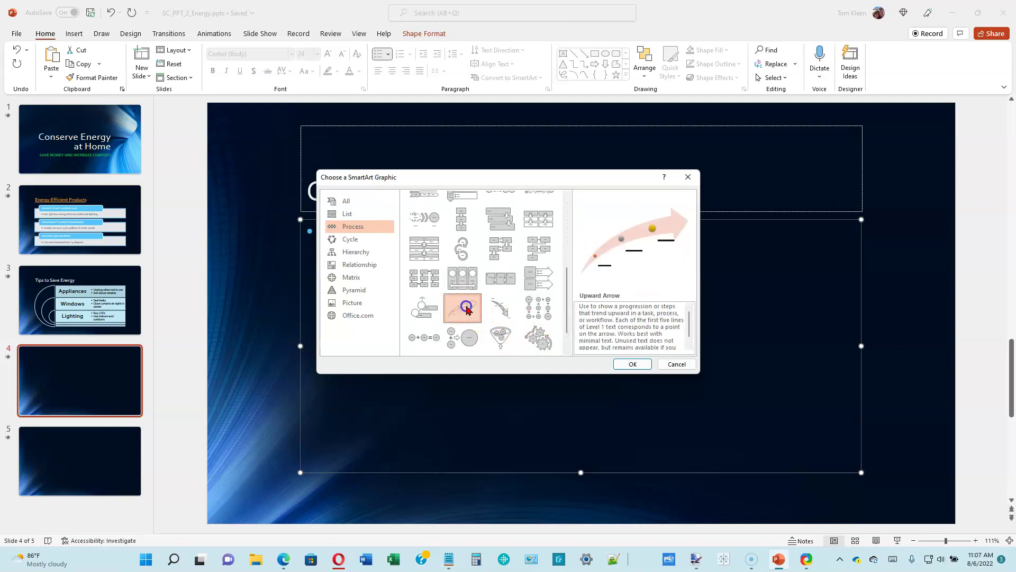
left_click(634, 365)
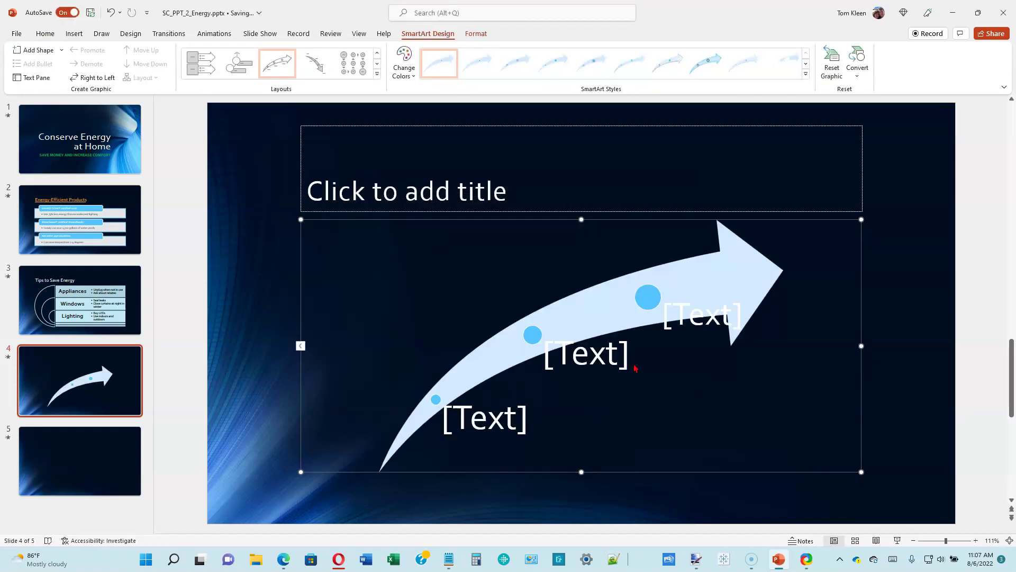
Type 'Hourly pricing', 'Peak time savings' and 'Central AC cycling' as the Upward Arrow's three points
left_click(300, 346)
left_click(301, 346)
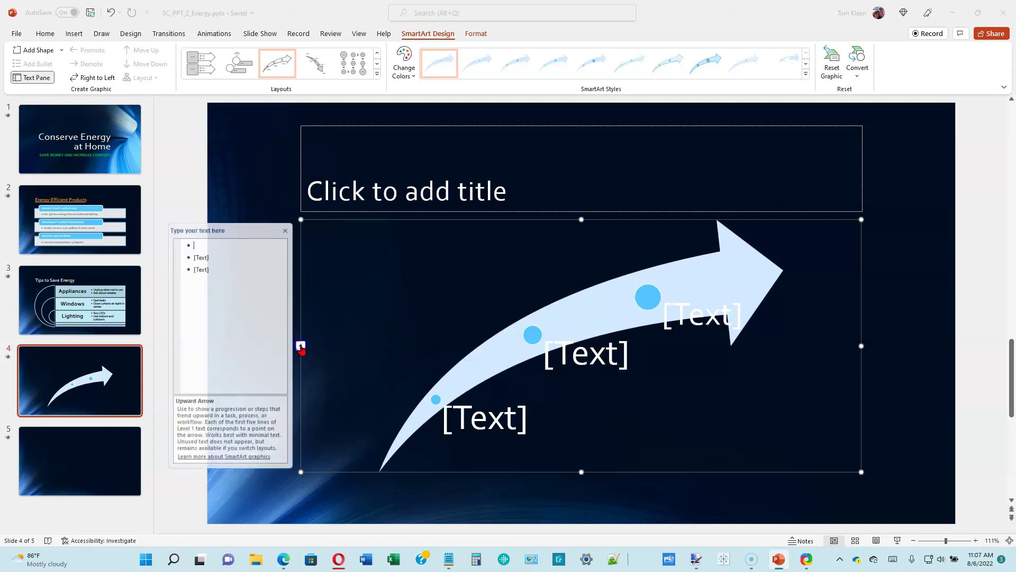
left_click(221, 241)
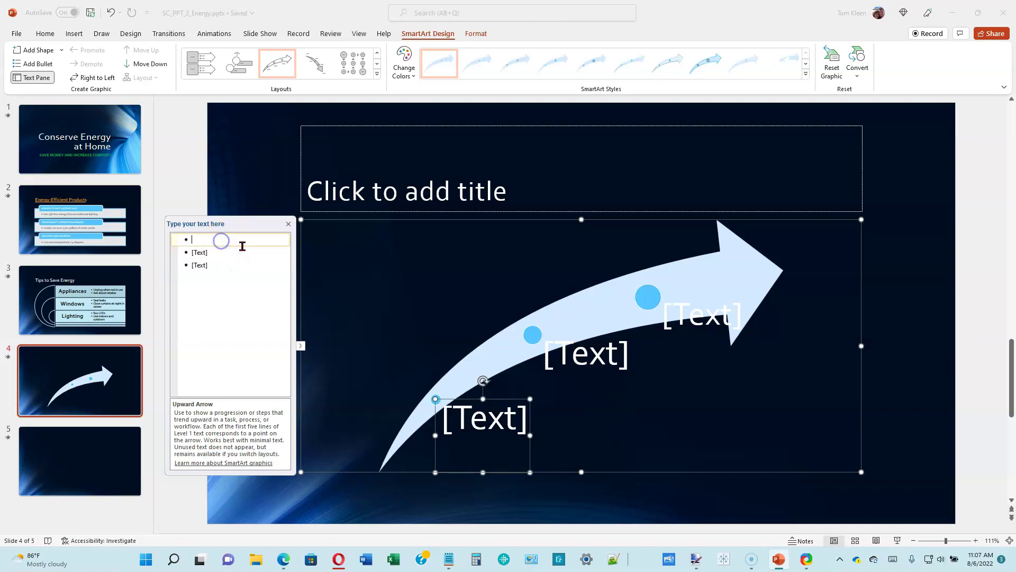
left_click(199, 239)
type("Hourly pricing")
key("Return")
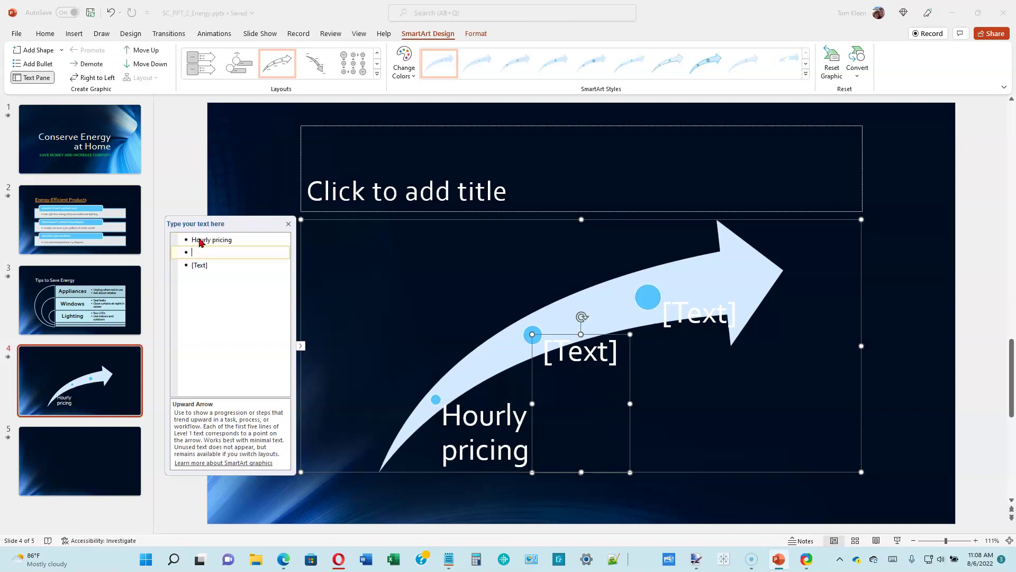
type("Peak time savings")
key("Return")
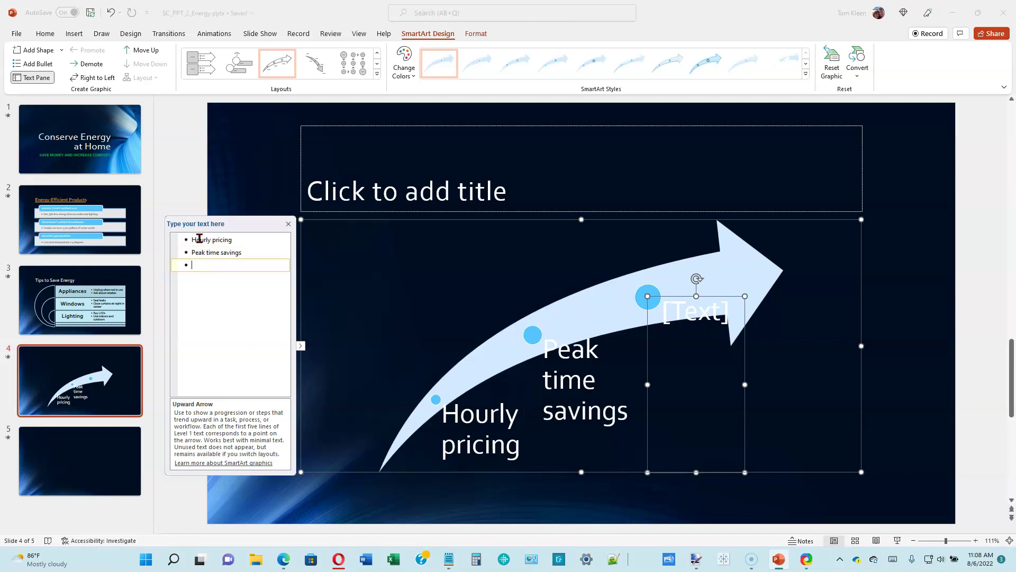
type("Central AC cycling")
left_click(300, 346)
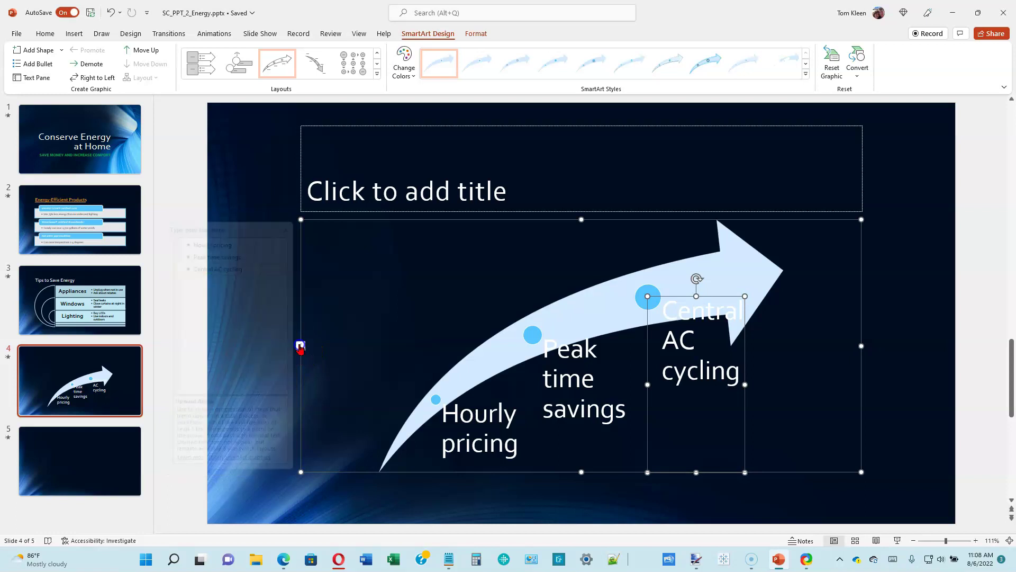
left_click(901, 189)
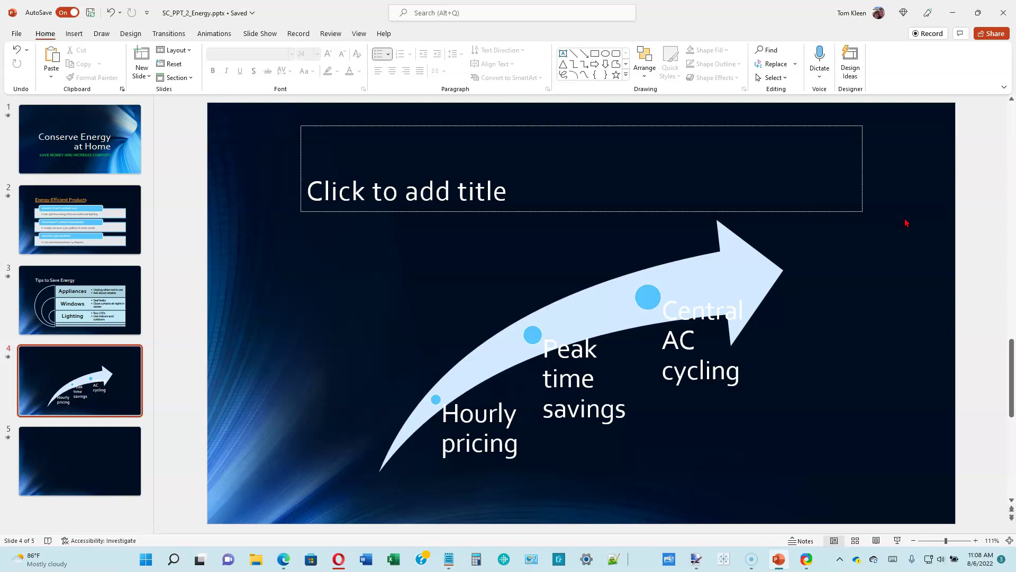
Apply the Powder 3-D SmartArt style to the Upward Arrow graphic on slide 4
left_click(498, 245)
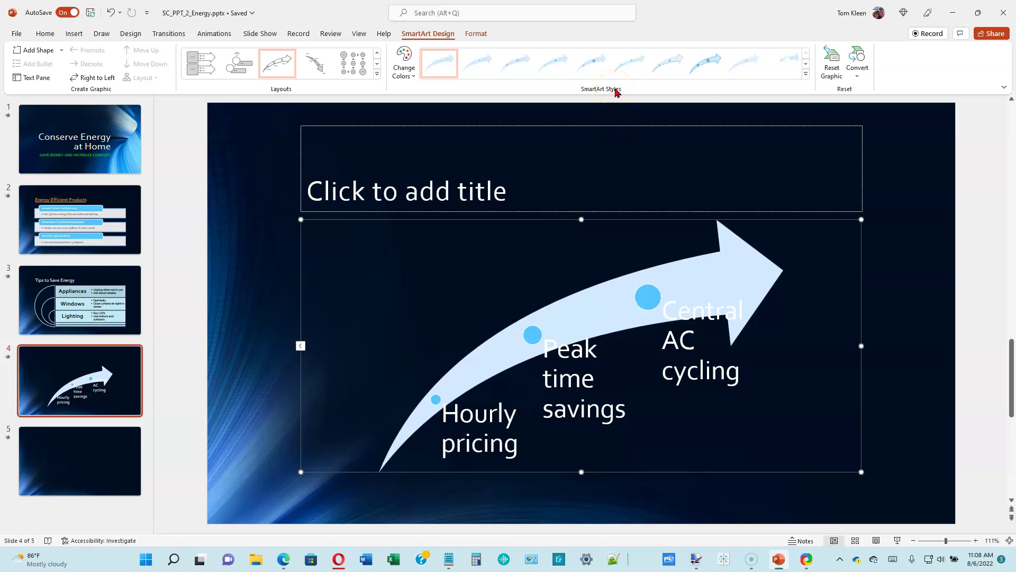
left_click(805, 74)
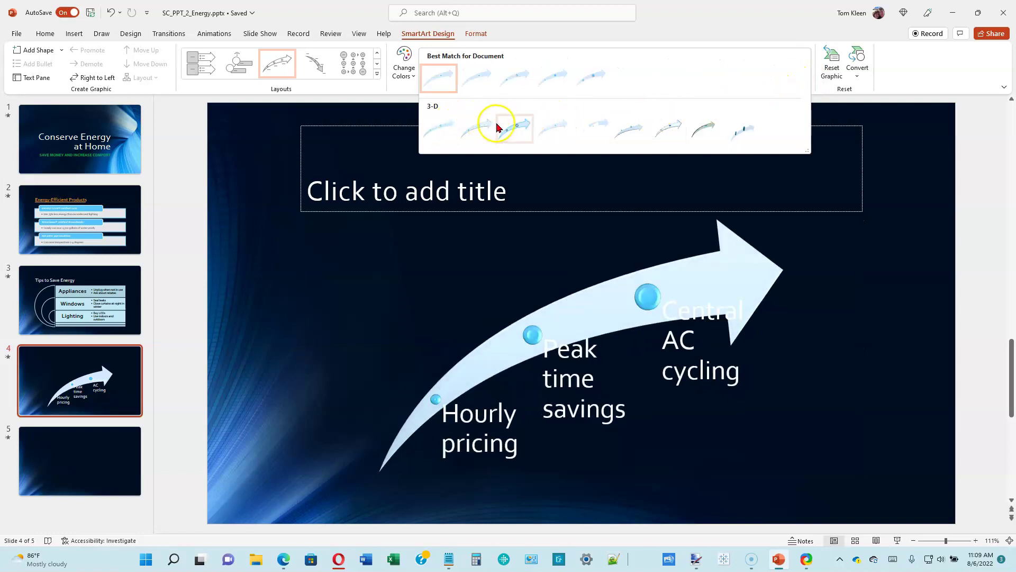
left_click(554, 128)
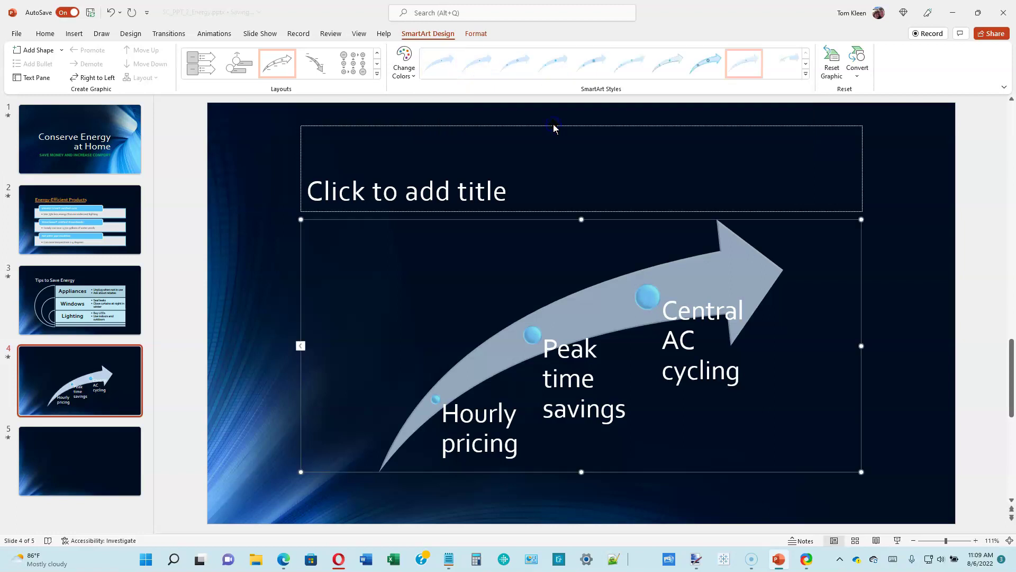